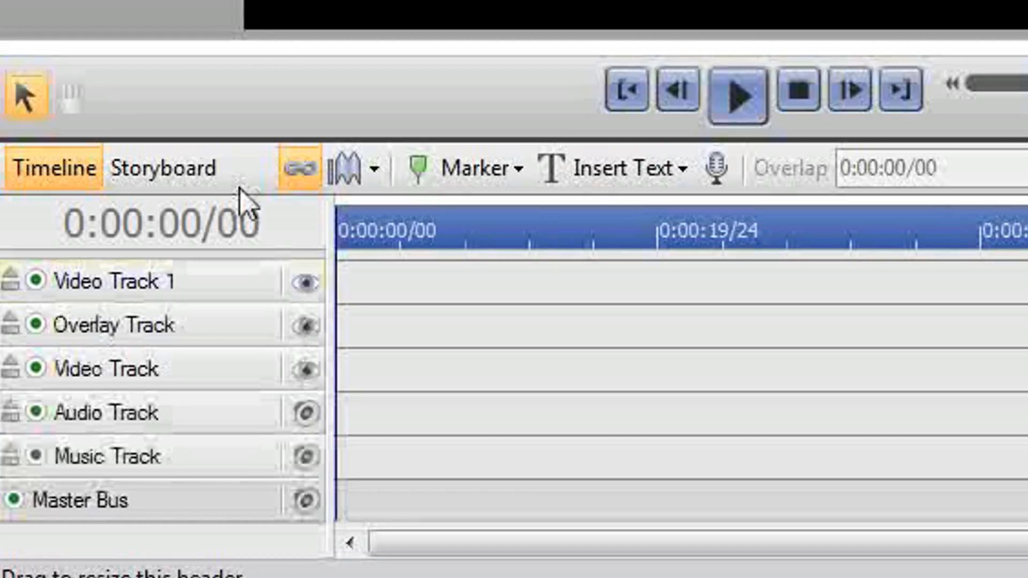
Step: Rename the Video Track as BLACK and the Overlay Track as COLOUR
double_click(159, 368)
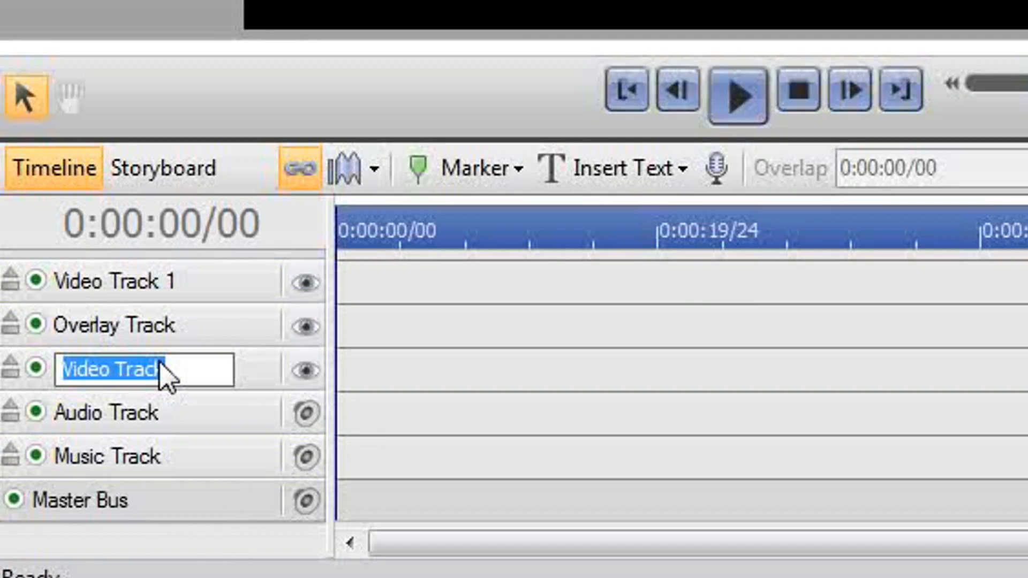
text(BLACK)
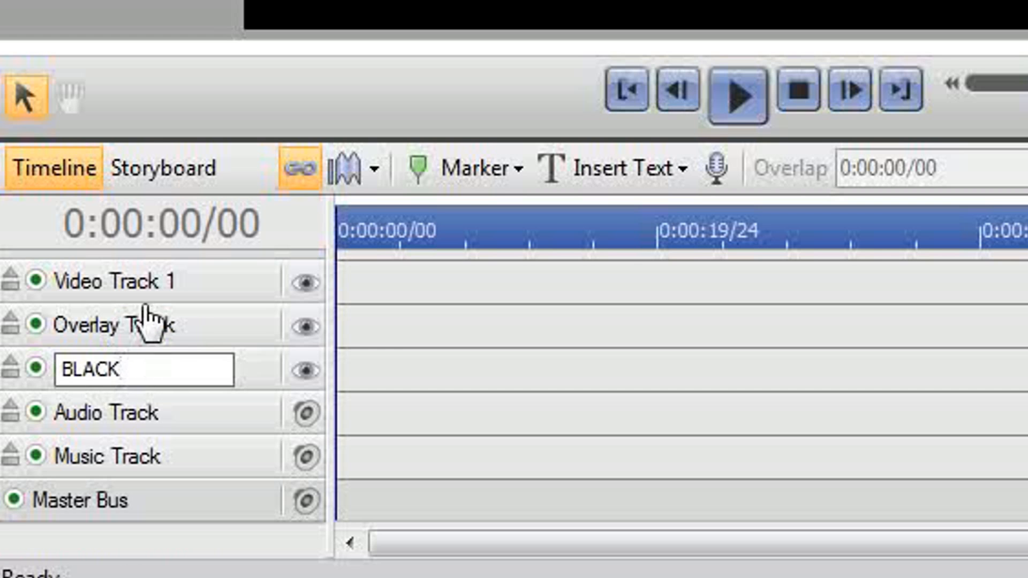
double_click(149, 321)
text(COLOUR)
key(Return)
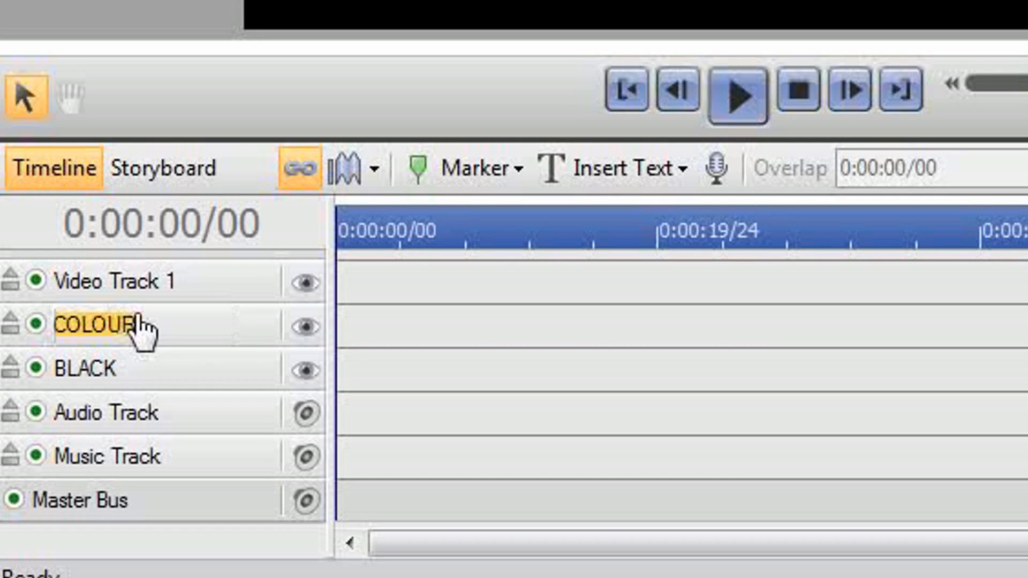
Step: Rename Video Track 1 as CHALK and Video Track 2 as (2)
double_click(137, 286)
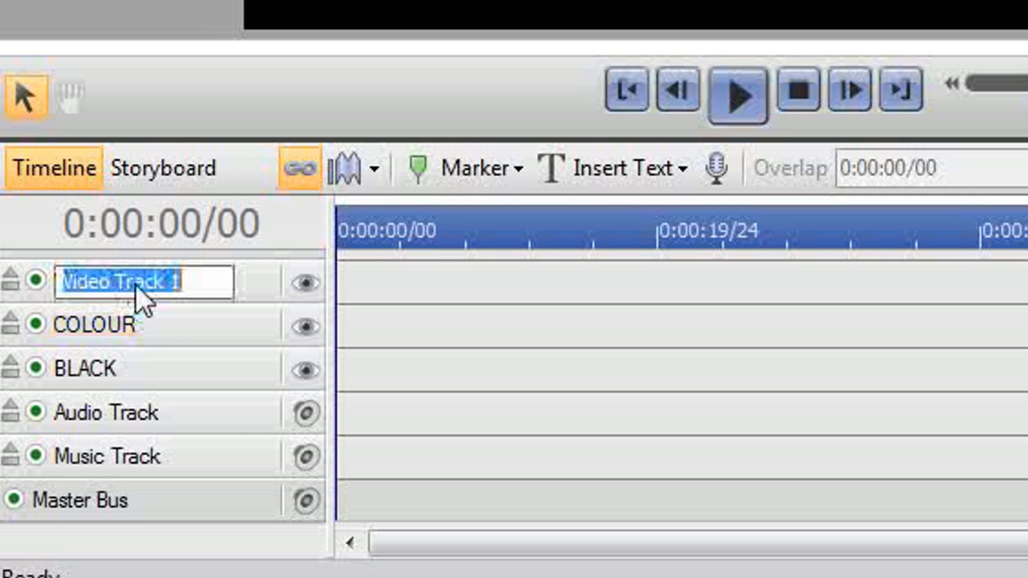
text(CHALK)
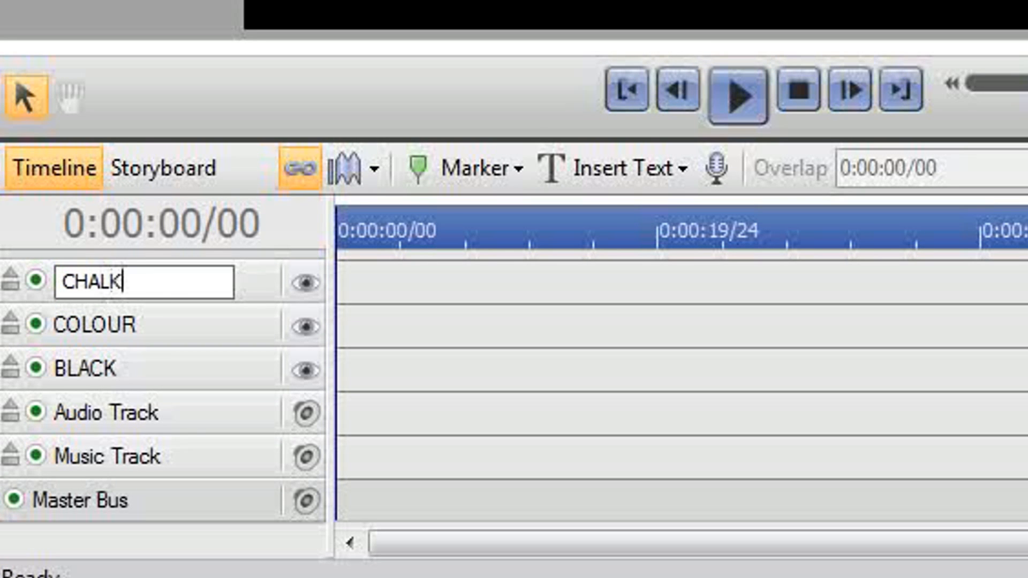
key(Return)
scroll(110, 447, up, 5)
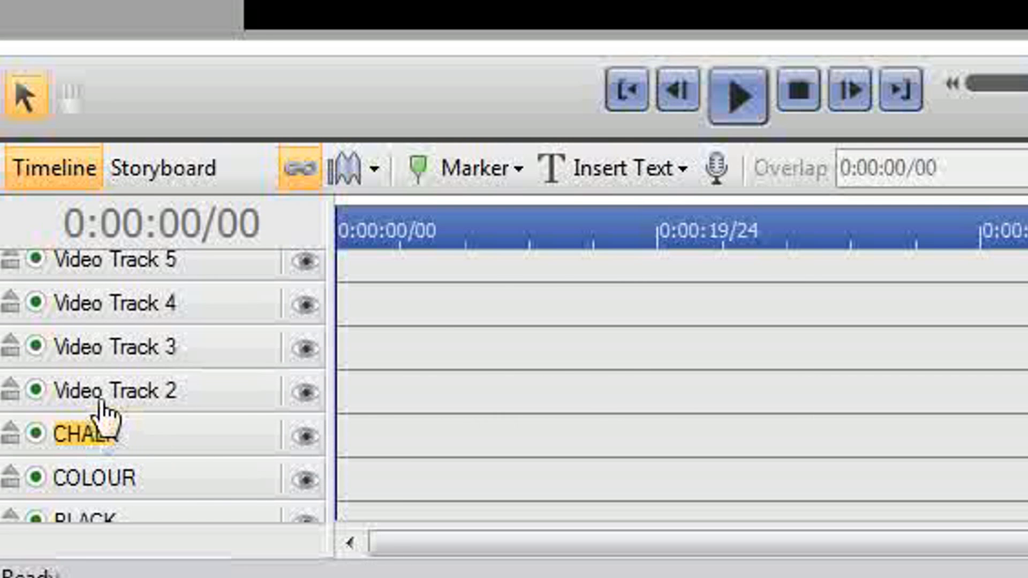
double_click(102, 407)
text((2))
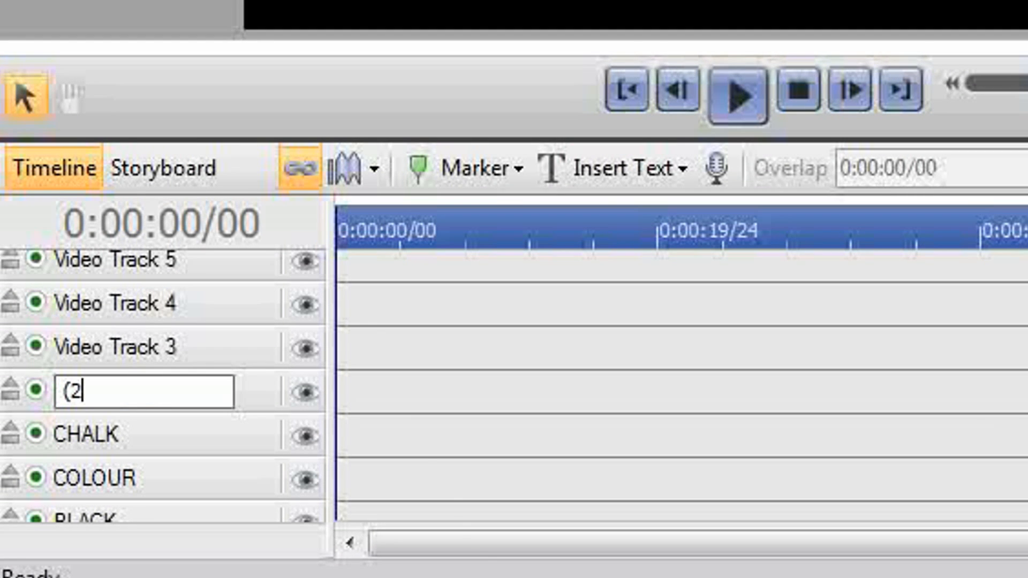
Step: Rename Video Track 3 as LINES and Video Track 4 as BELOW TEXT
double_click(101, 353)
text(LINES)
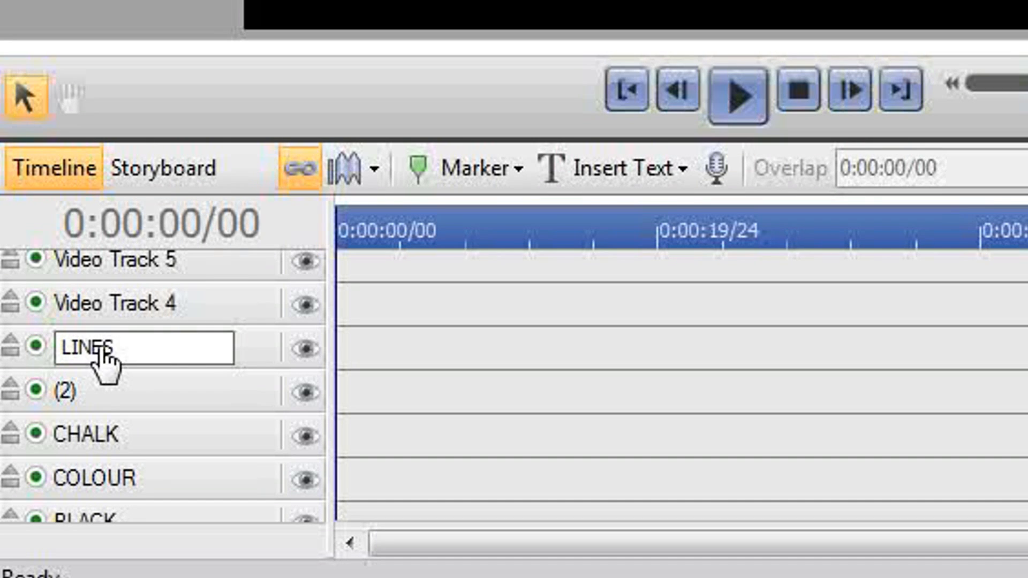
key(Return)
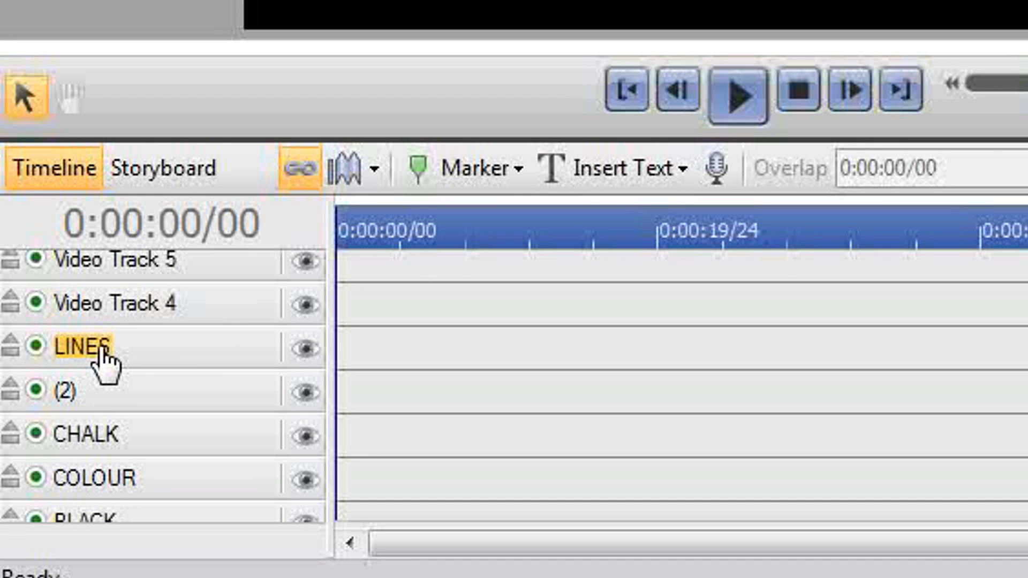
double_click(101, 313)
text(BELOW TEXT)
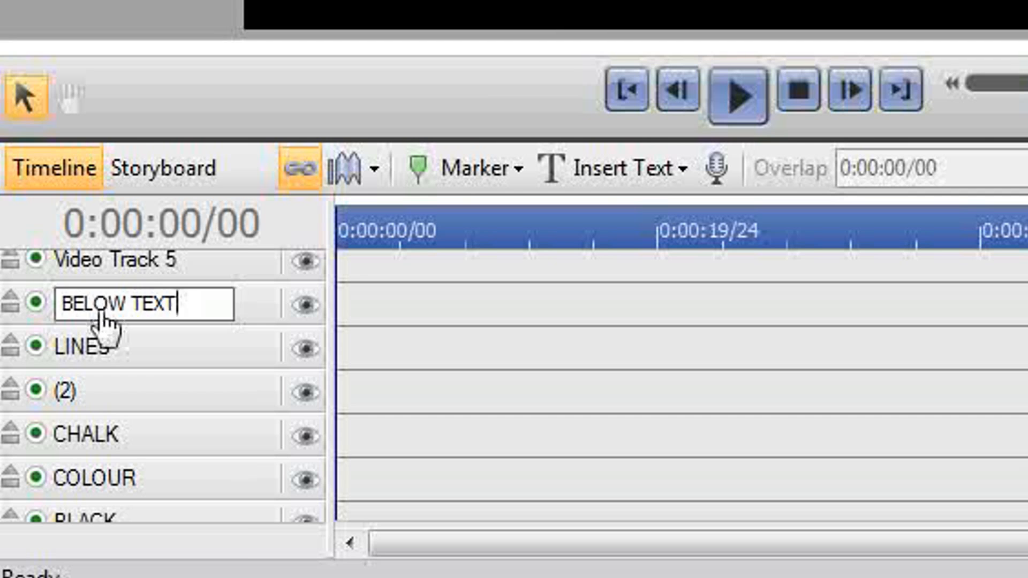
key(Return)
Step: Rename Video Track 5 as ABOVE TEXT
double_click(102, 260)
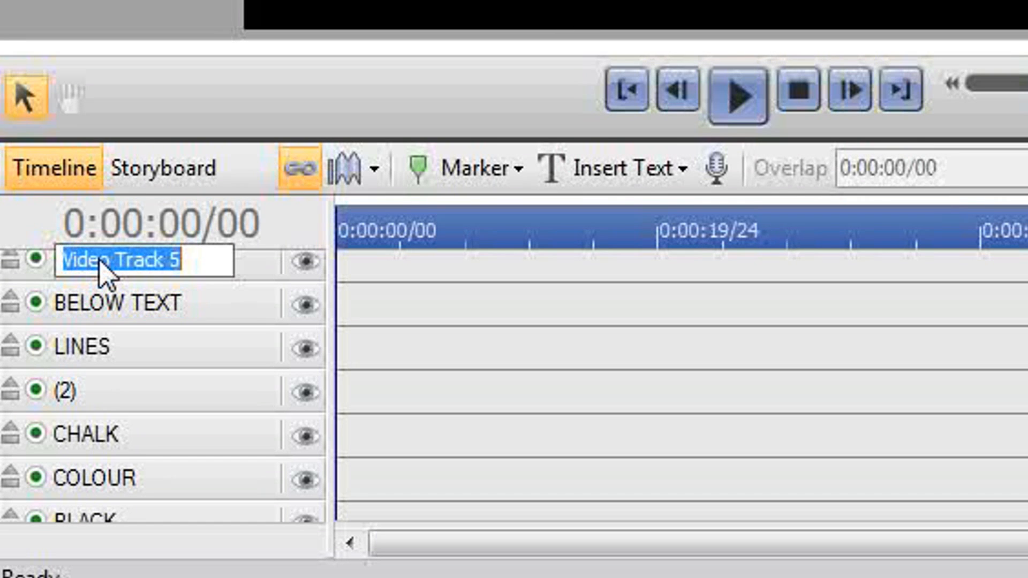
text(ABO)
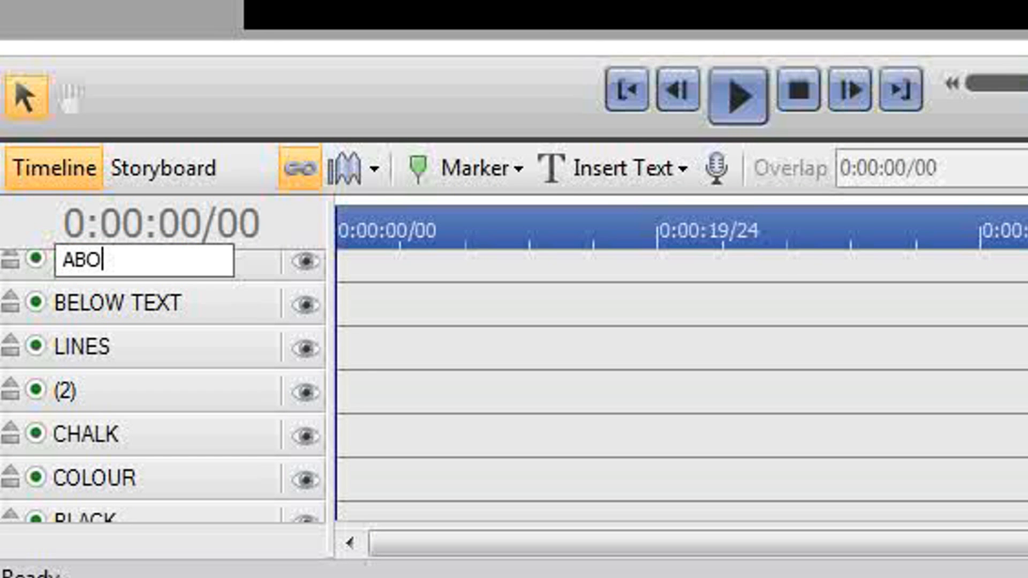
text(VE TEXT)
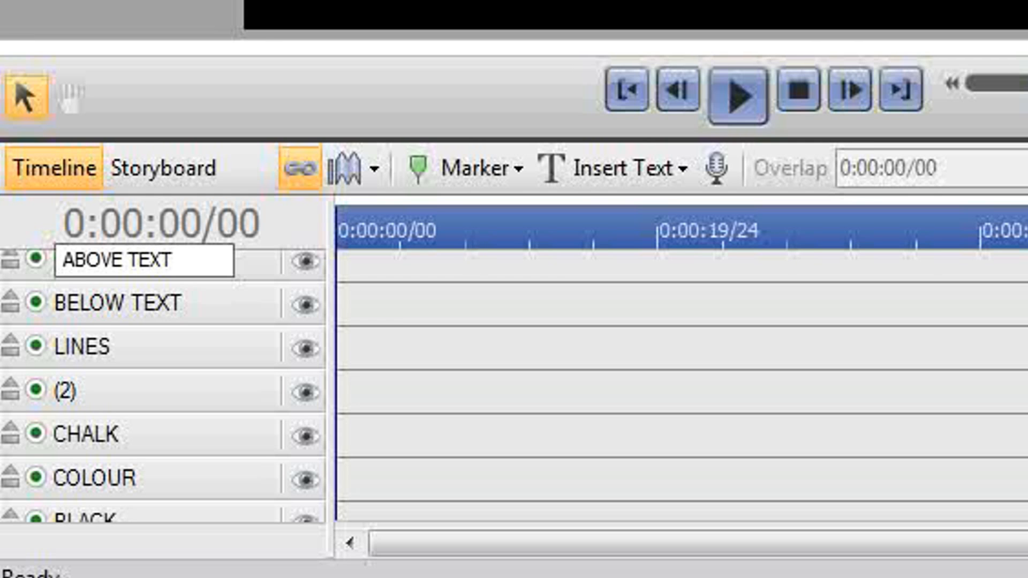
key(Return)
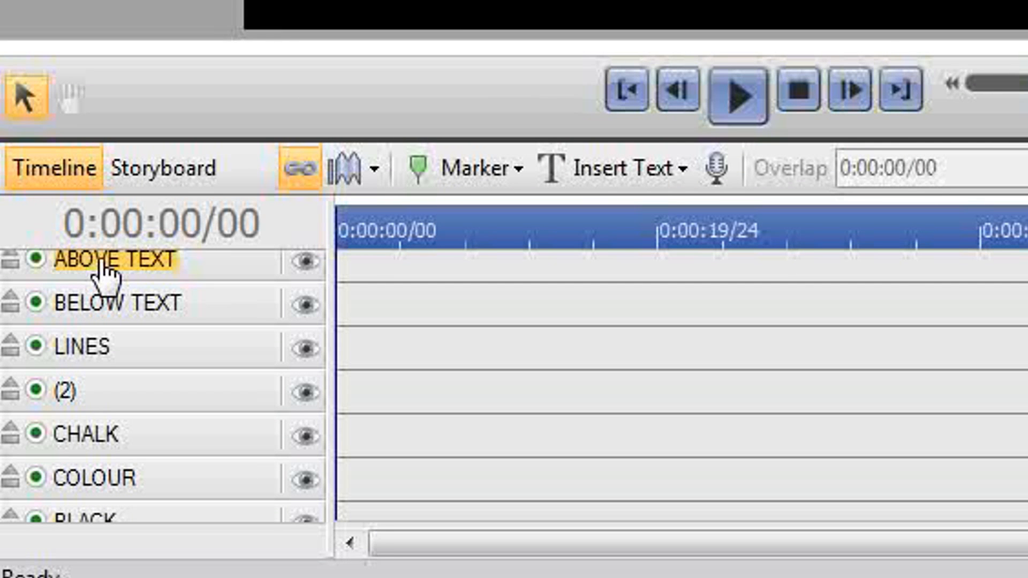
Step: Rename Video Track 6 as OLD BOOK and Video Track 7 as VIGNETTE
scroll(160, 375, up, 2)
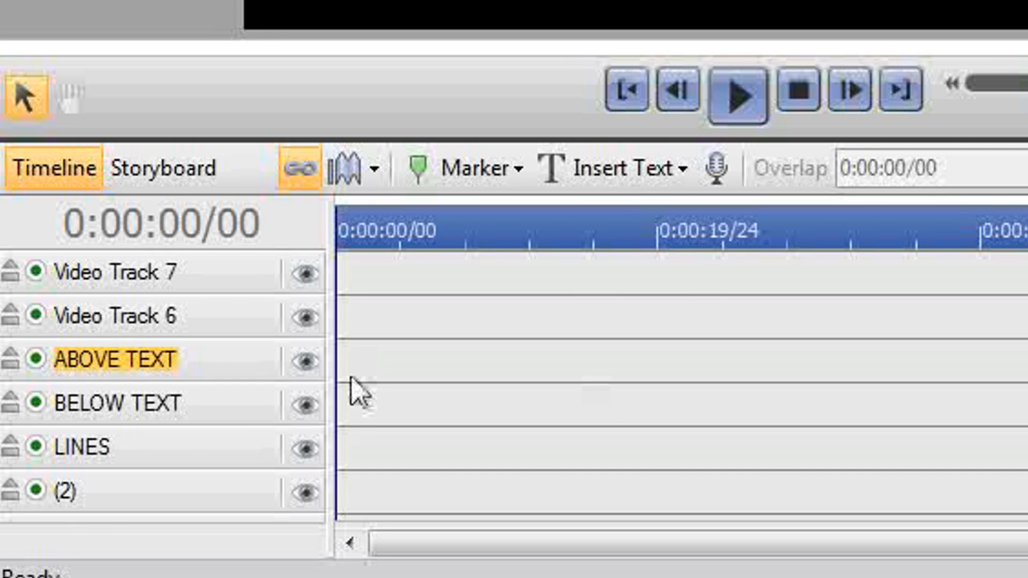
double_click(120, 316)
text(O)
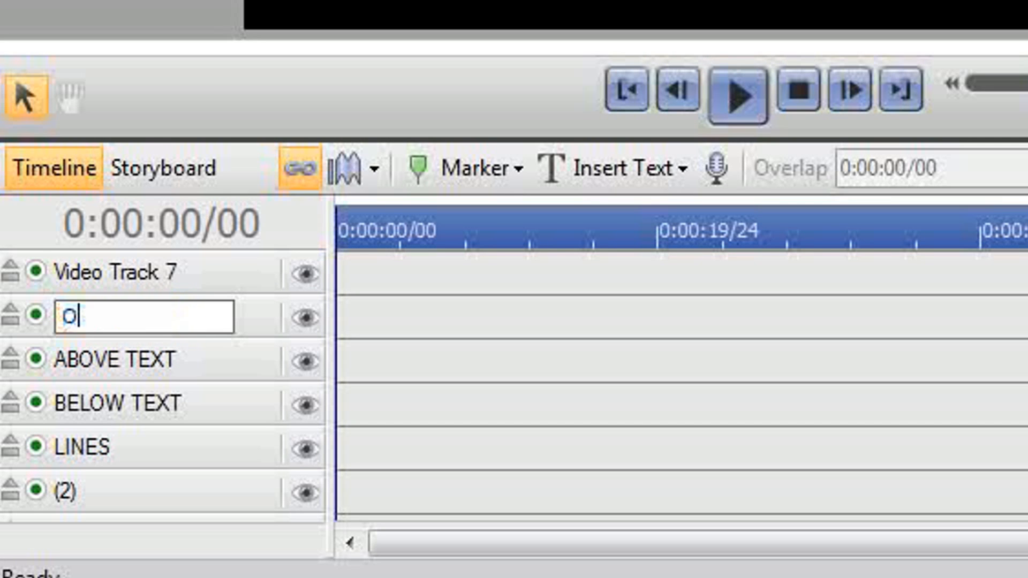
text(LD BOOK)
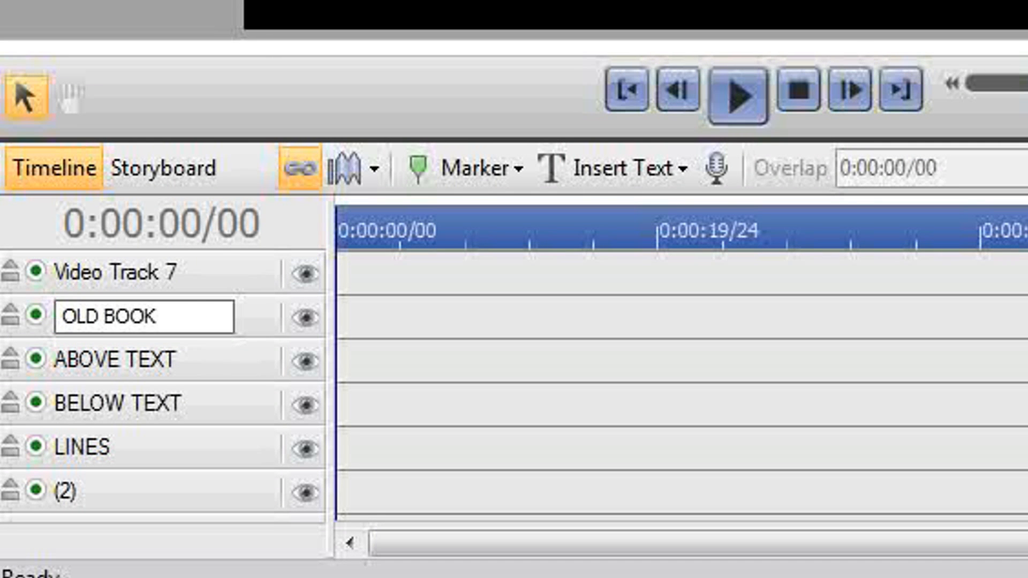
key(Return)
double_click(122, 271)
text(VIGNETTE)
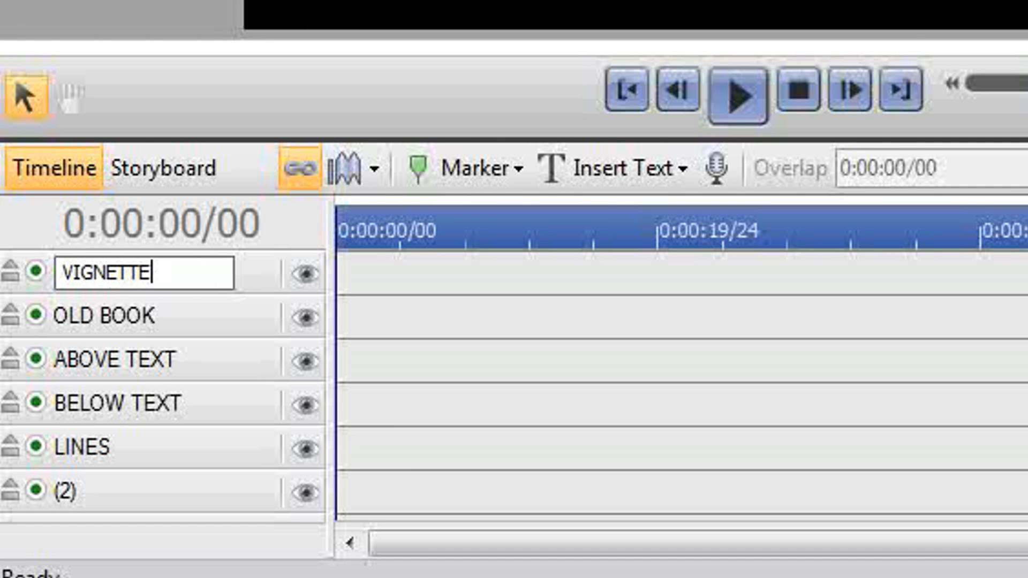
key(Return)
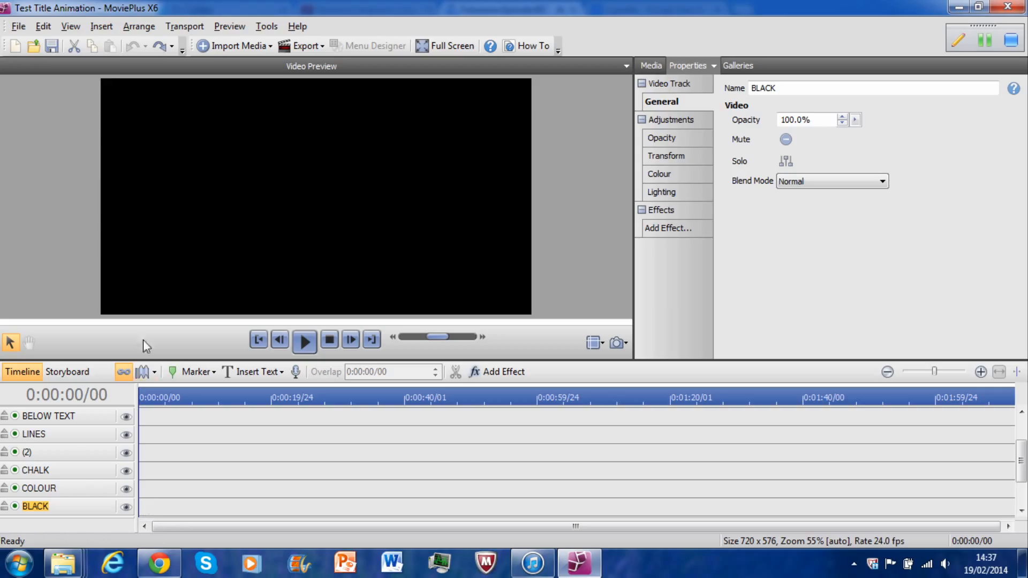
Step: Insert a background CG clip on the BLACK track and give it a solid black fill
click(102, 26)
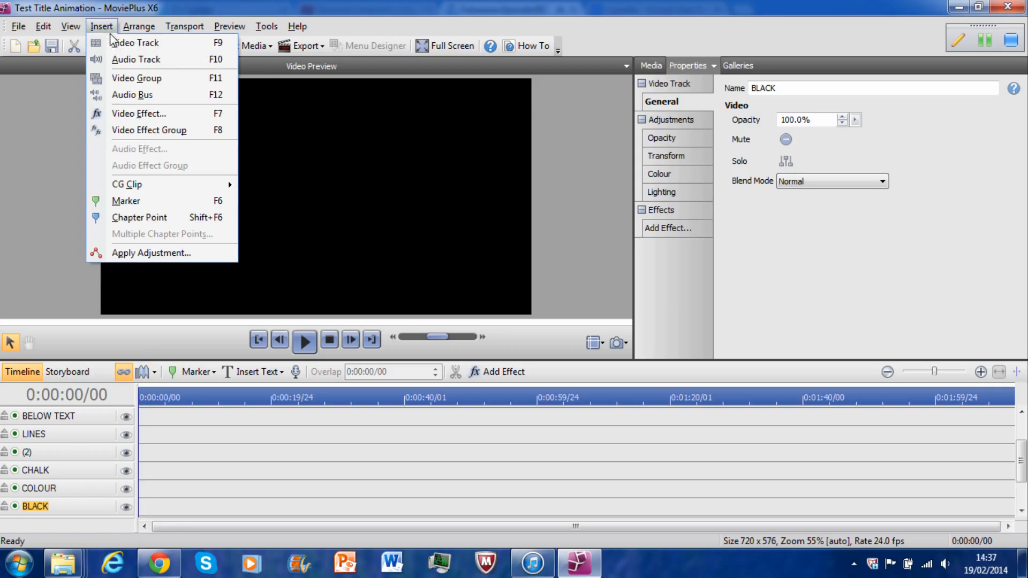
mouse_move(212, 185)
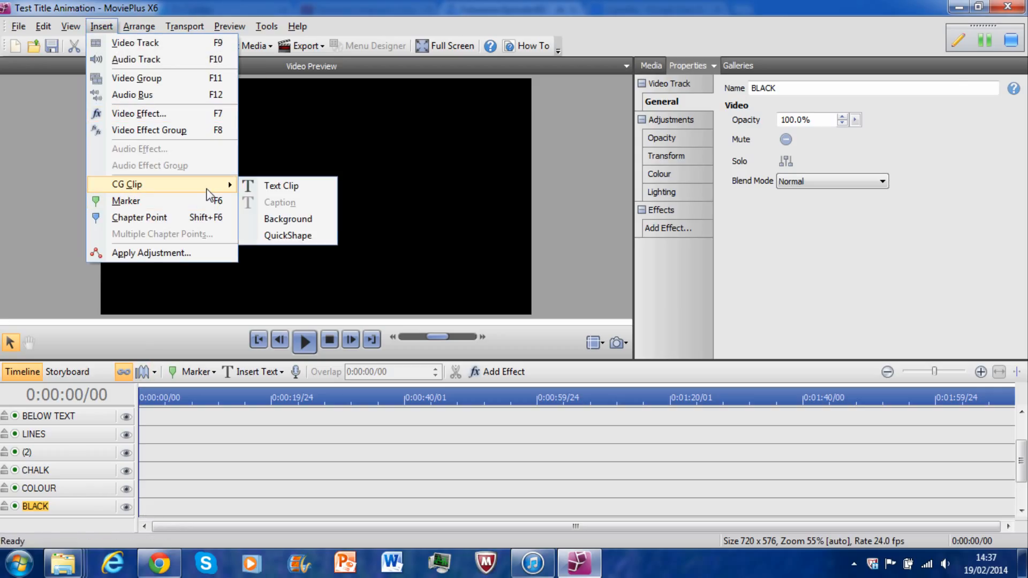
click(291, 225)
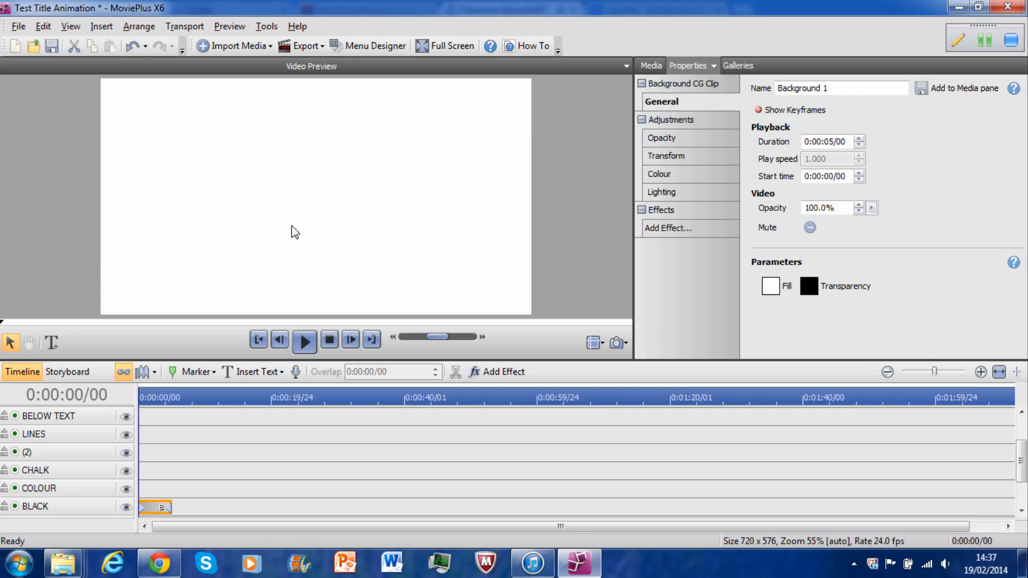
click(769, 289)
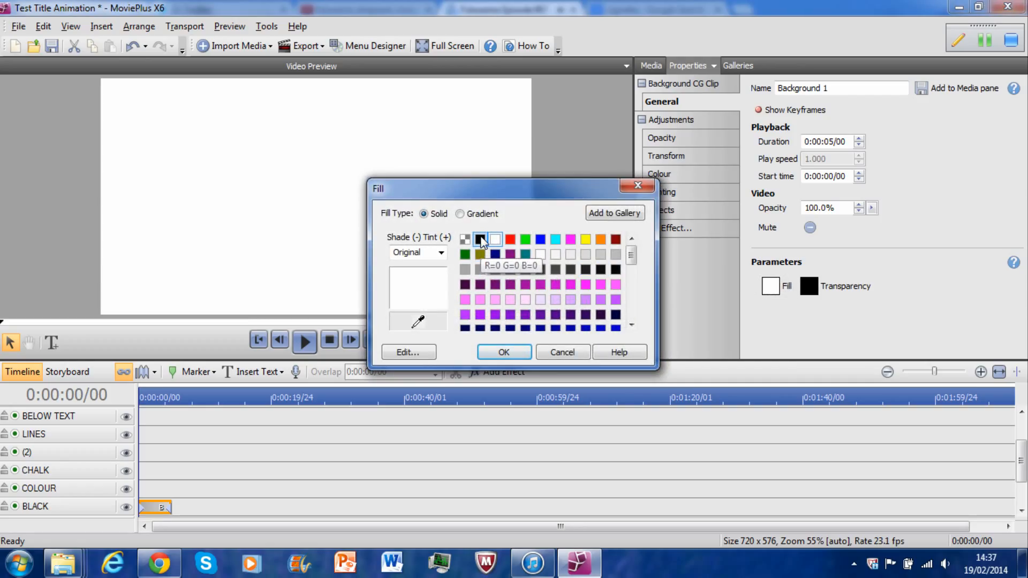
click(481, 240)
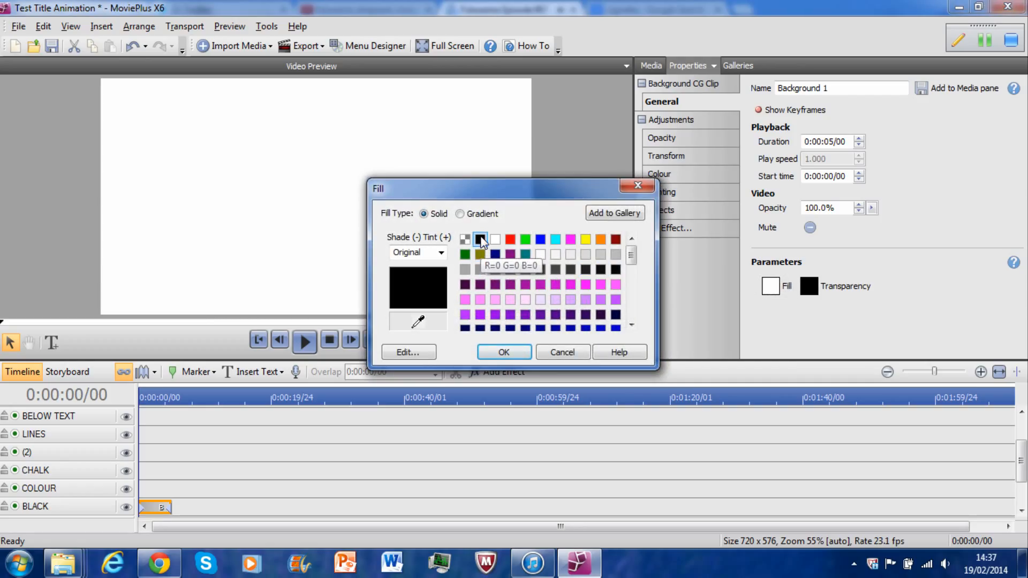
click(493, 354)
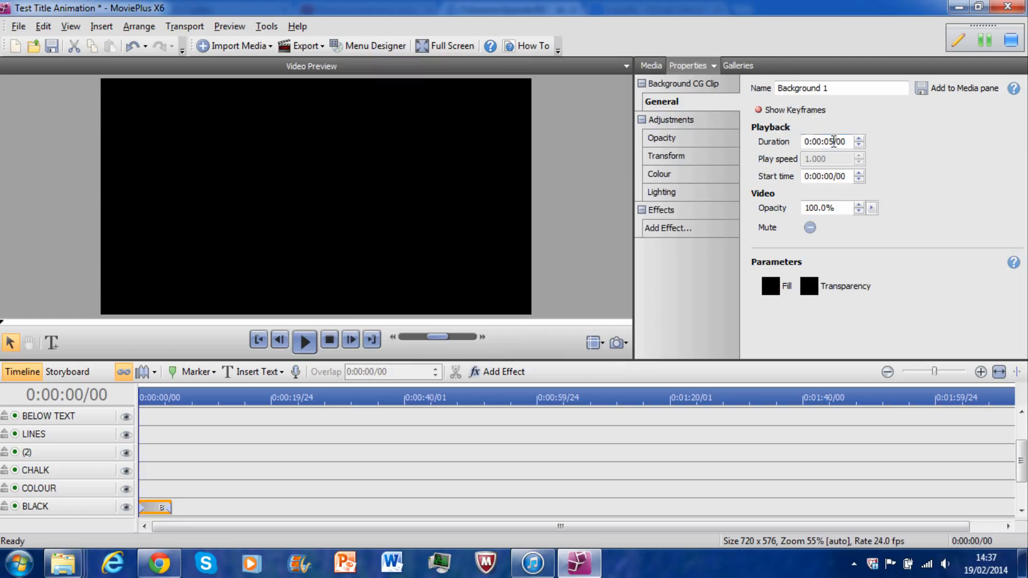
Step: Set the duration of the BLACK track's background clip to 10 seconds
click(858, 139)
click(858, 139)
click(859, 139)
click(859, 139)
click(859, 140)
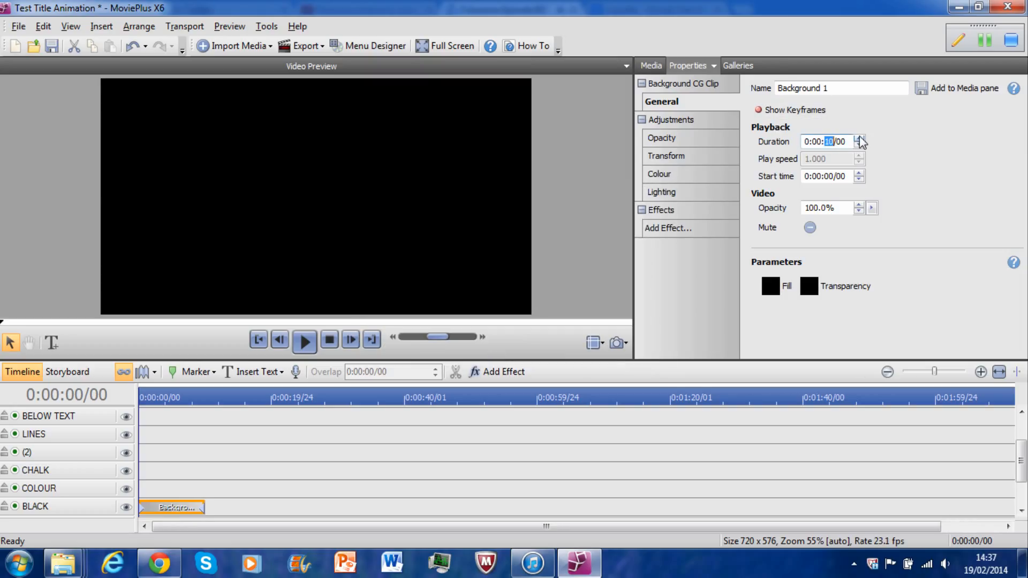
Step: Insert a background CG clip at the start of the COLOUR track
click(193, 496)
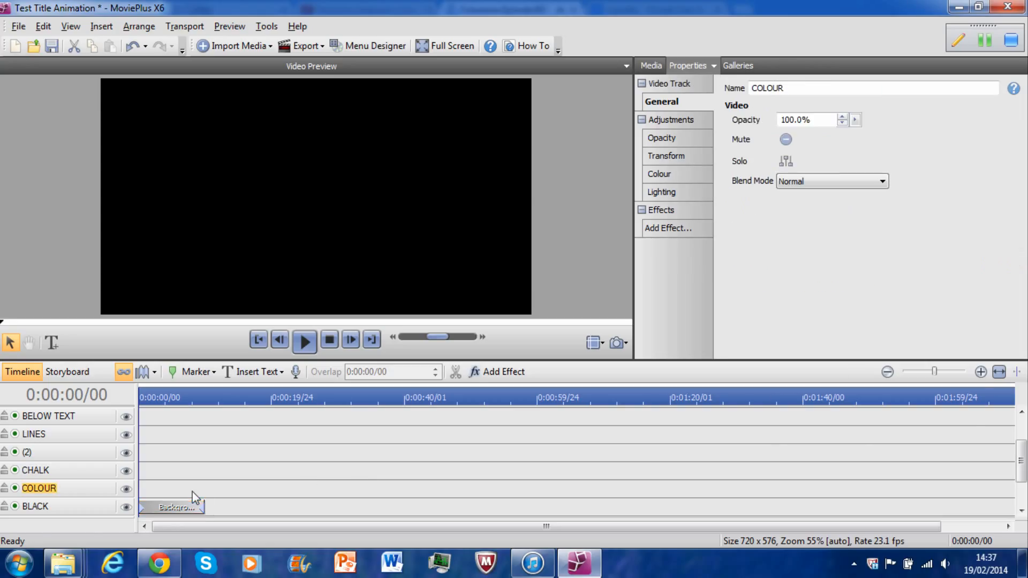
click(985, 370)
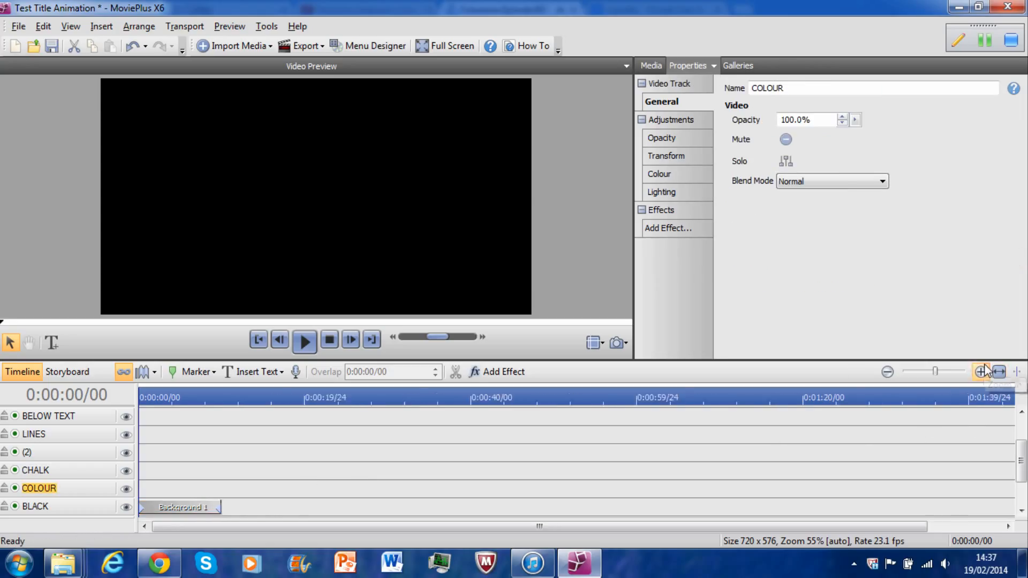
click(985, 371)
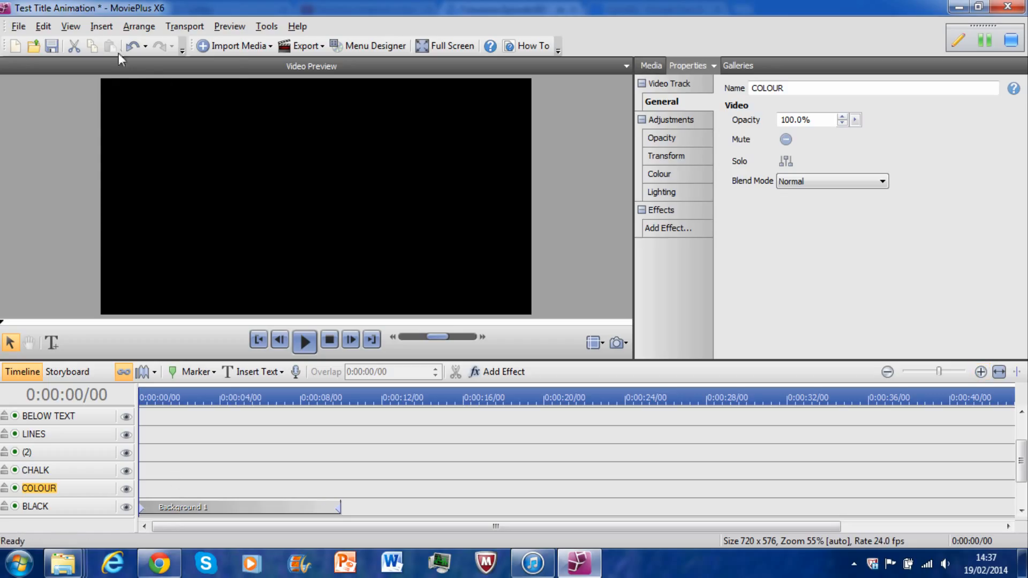
click(108, 27)
mouse_move(198, 185)
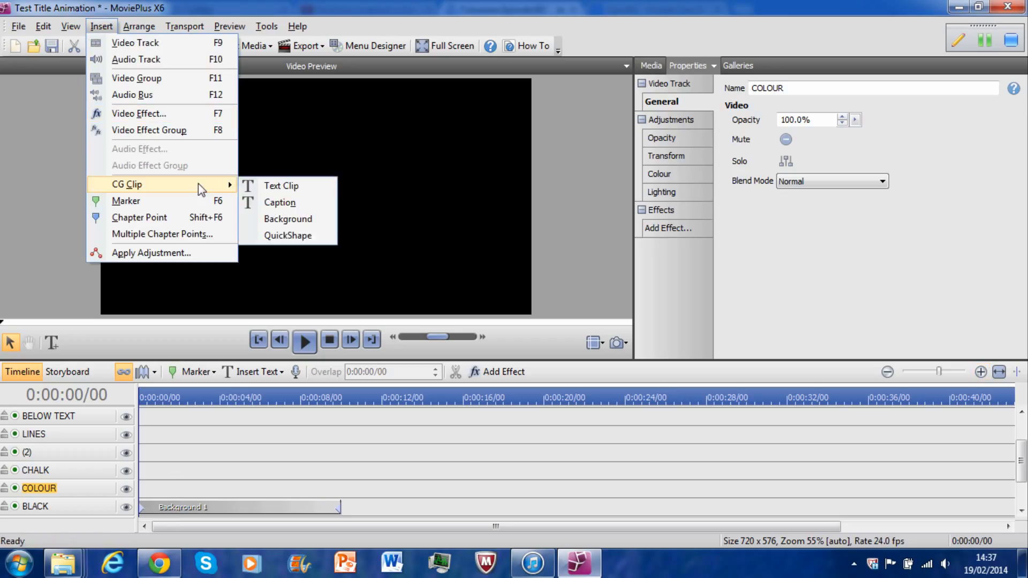
click(312, 219)
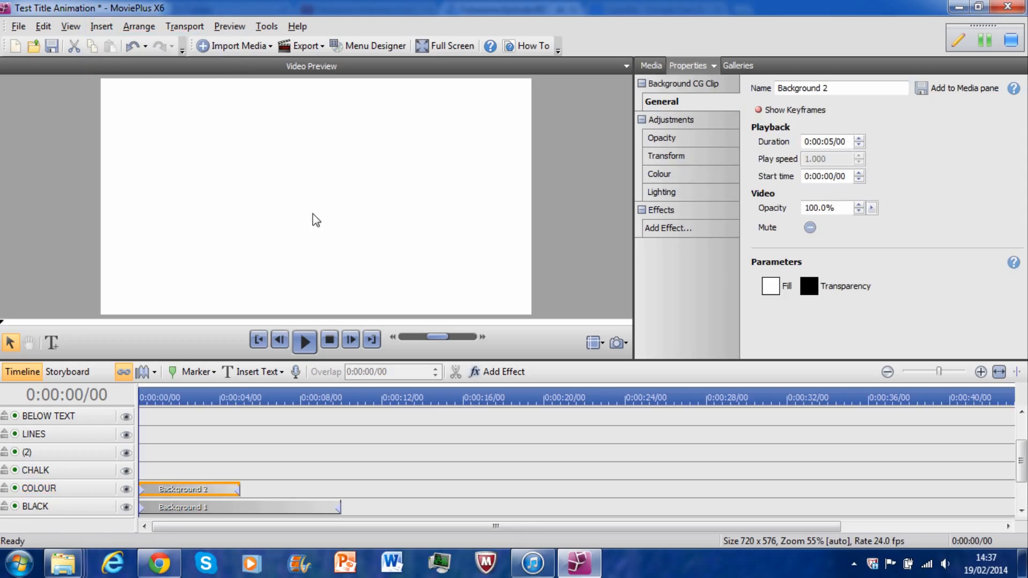
Step: Set the solid fill of the COLOUR track's background clip to mid grey, RGB 119, 119, 119
click(771, 285)
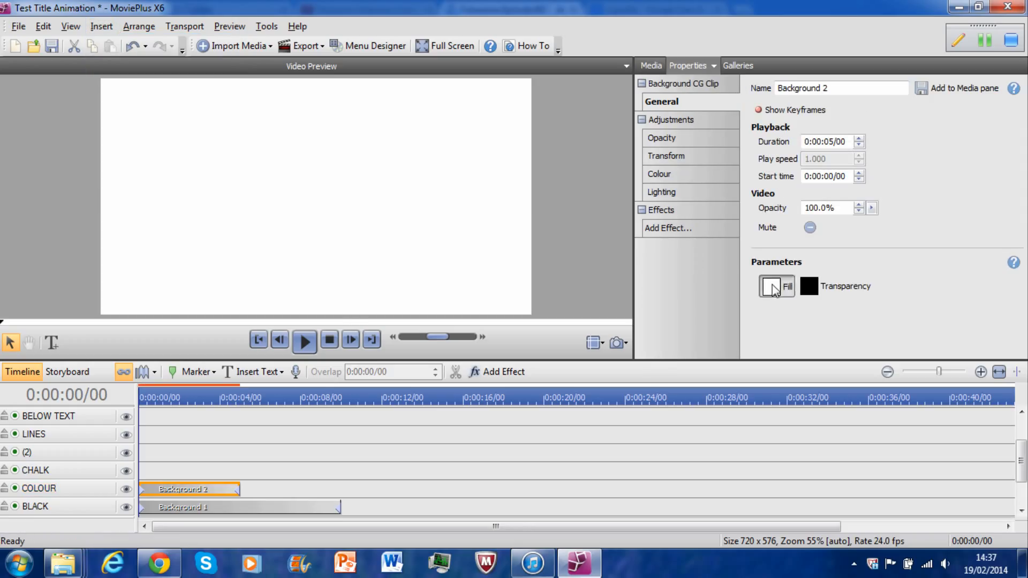
click(518, 273)
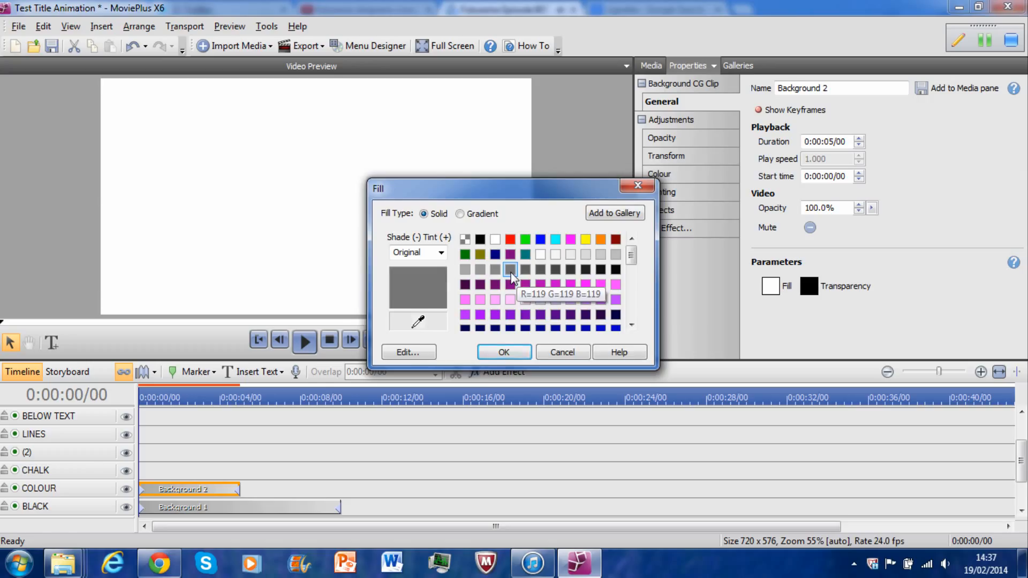
click(502, 352)
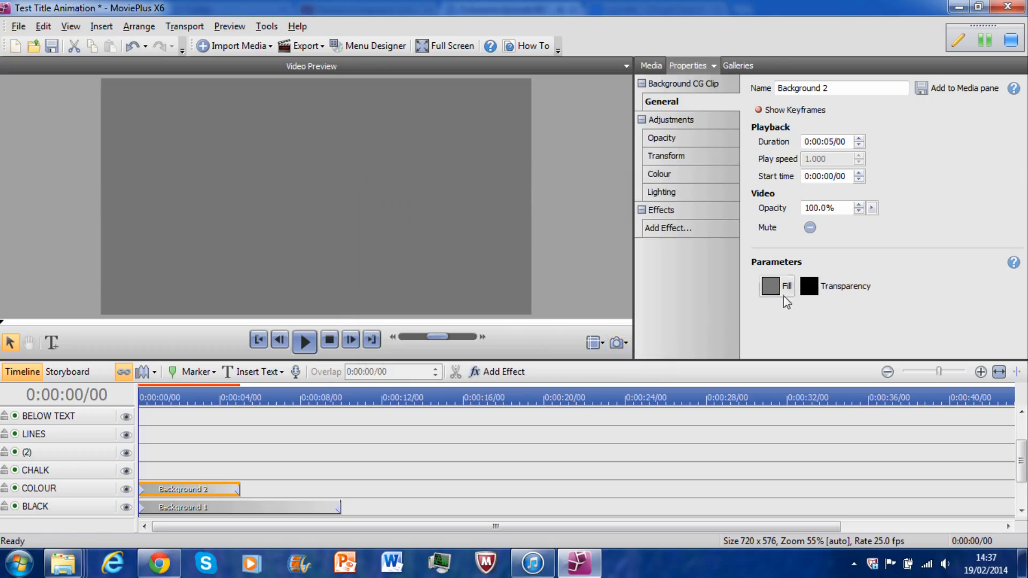
Step: Apply a solid transparency of 60% to the COLOUR track's background clip
click(809, 286)
drag(434, 282, 455, 282)
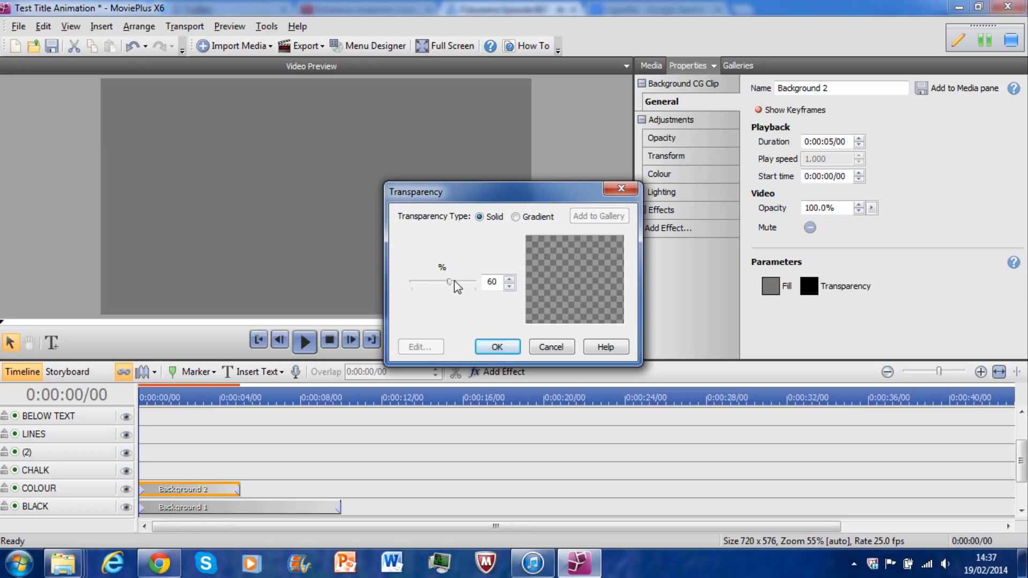
click(494, 349)
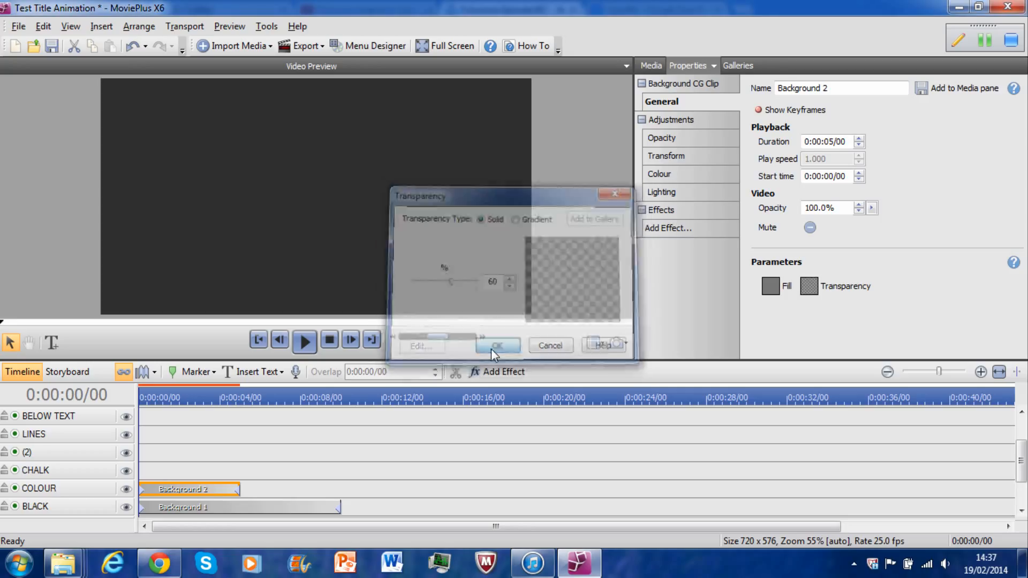
Step: Set the duration of the COLOUR track's background clip to 10 seconds
click(857, 139)
click(857, 138)
click(857, 139)
click(858, 139)
click(858, 139)
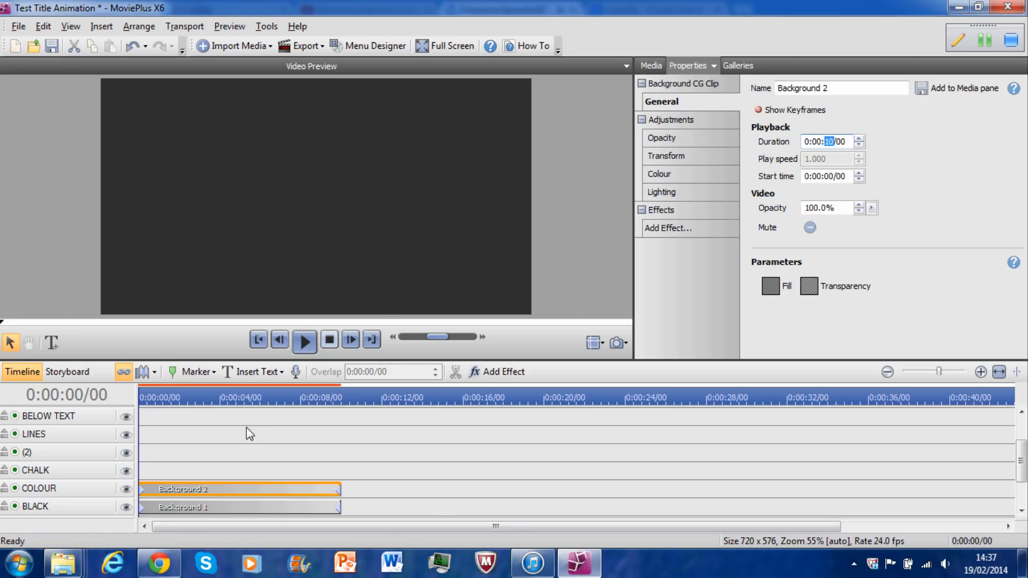
Step: Place the Smoke And Dirt Screen - Super Hero Design (1) image at the start of the CHALK track and extend it to 10 seconds
click(204, 467)
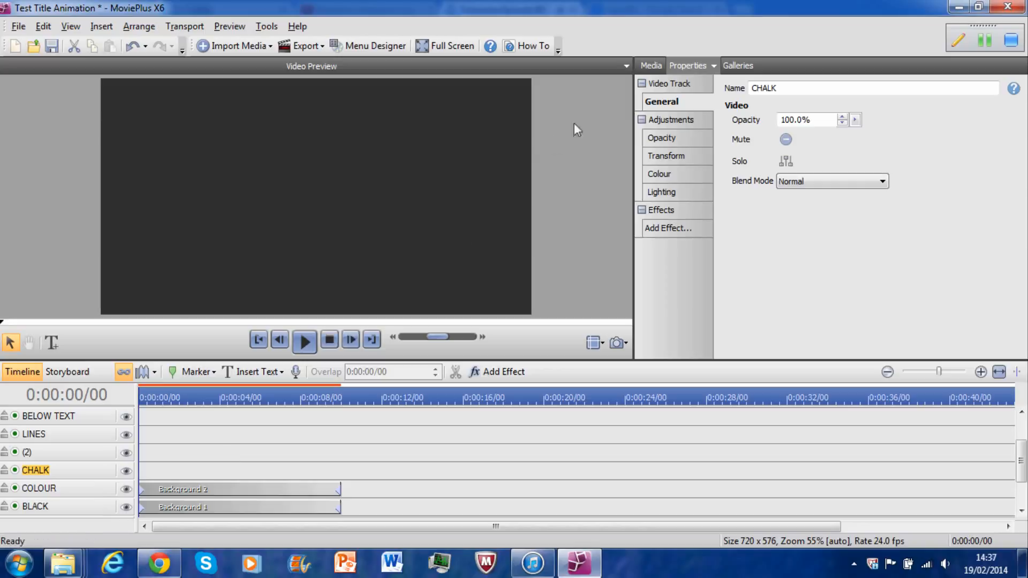
click(651, 66)
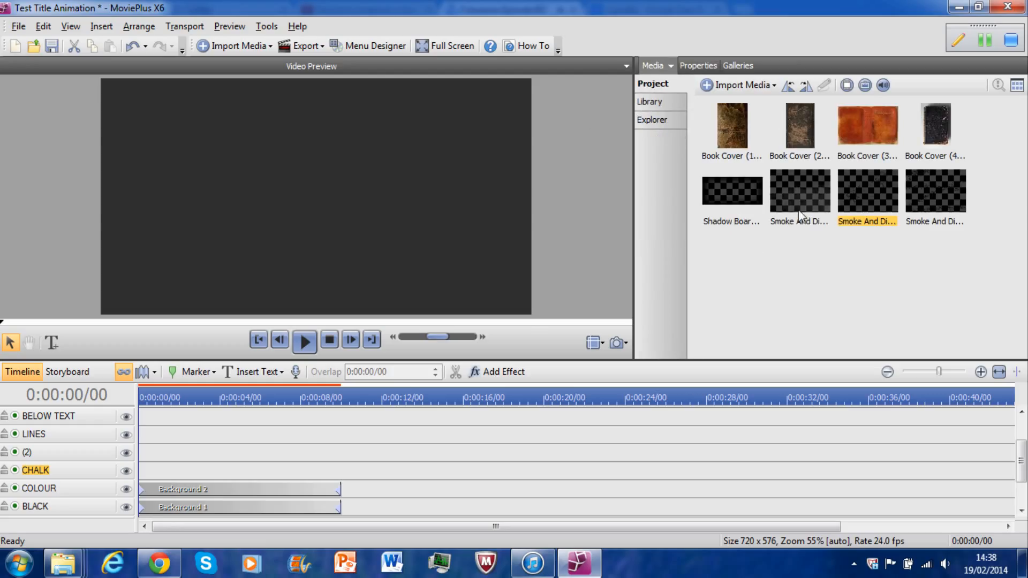
drag(795, 188, 140, 471)
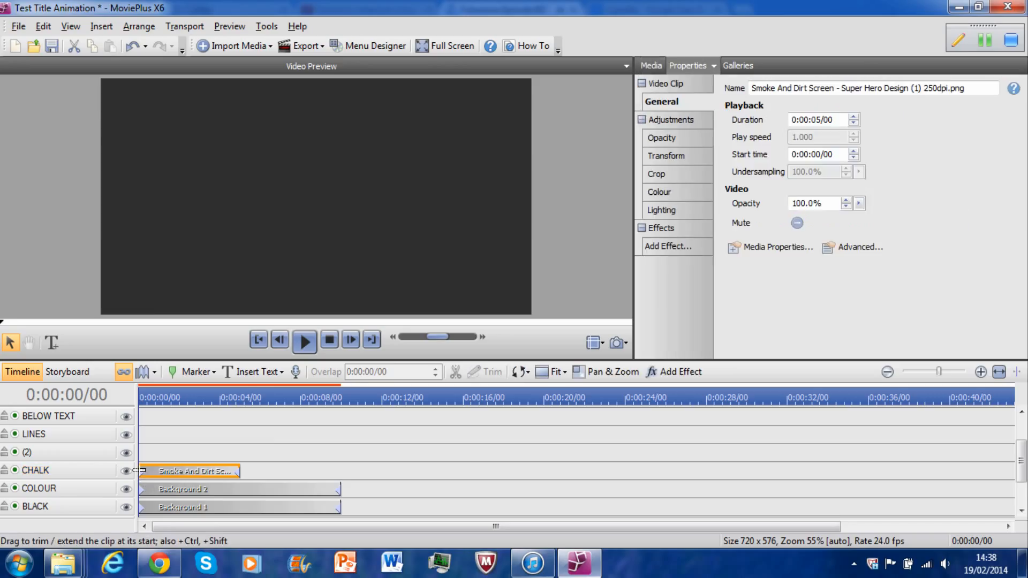
click(373, 345)
drag(240, 470, 340, 467)
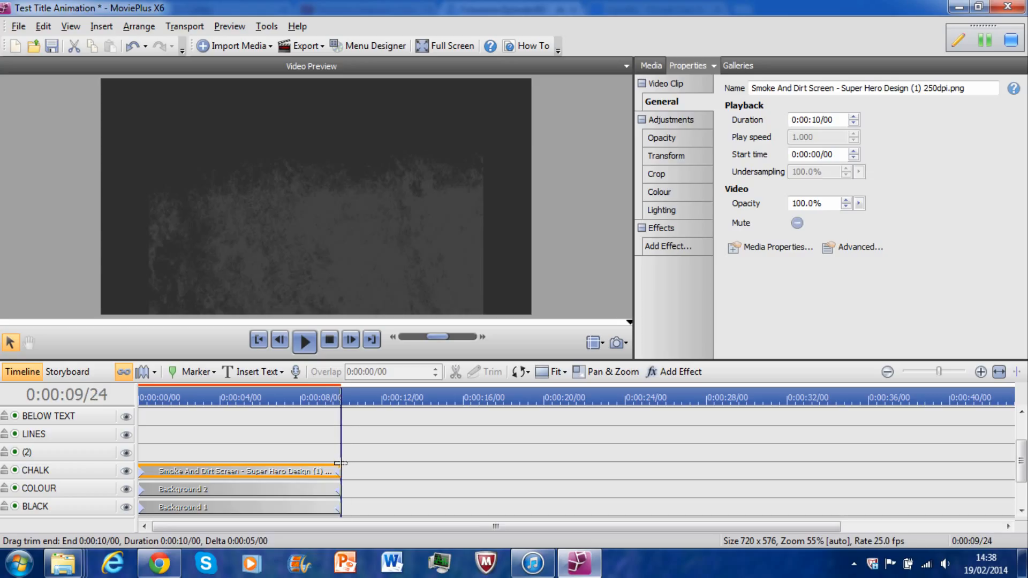
Step: Transform the CHALK track's image to about 148% scale, offset to about 19% X and 5% Y position
click(263, 345)
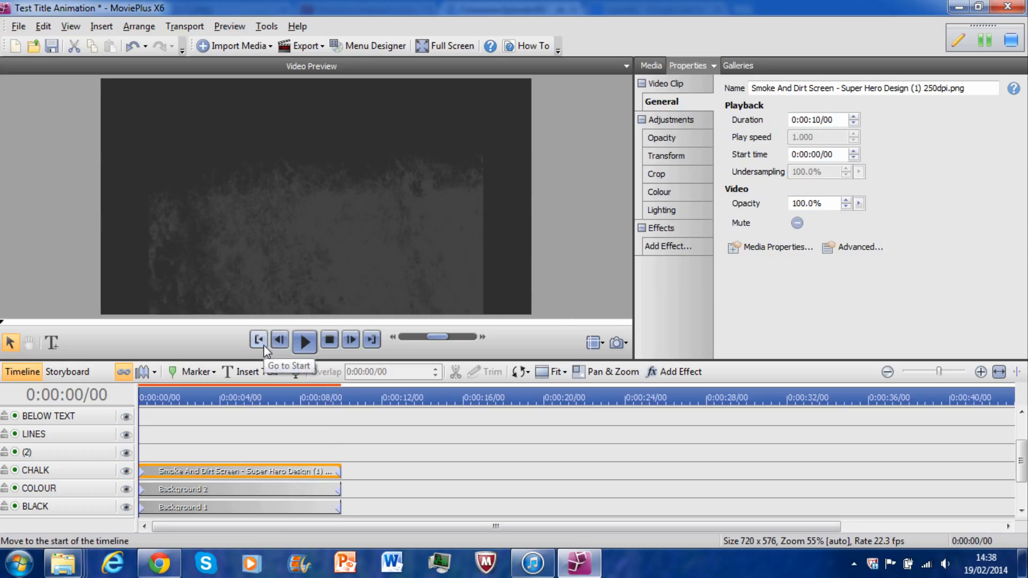
click(680, 159)
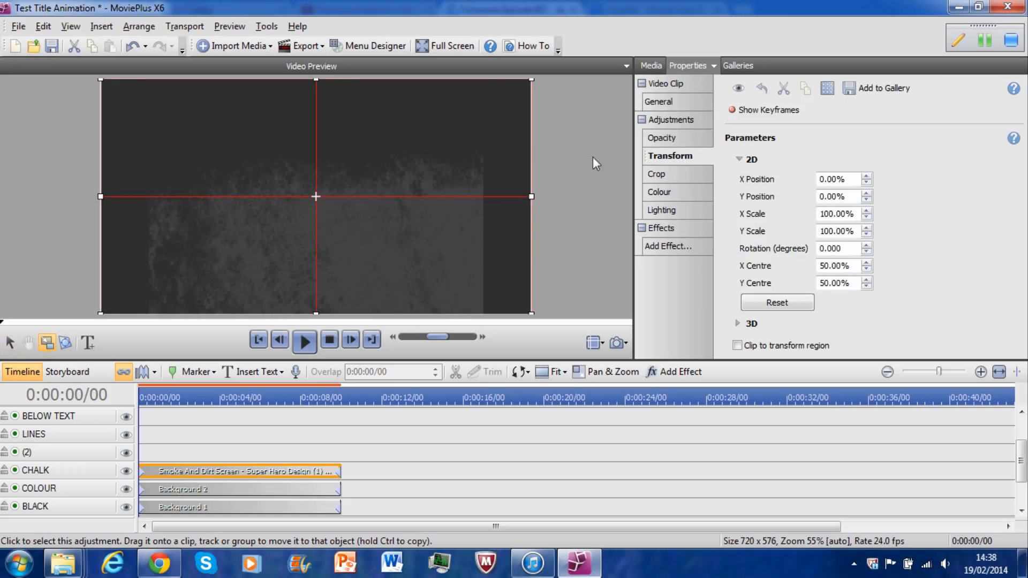
drag(398, 167, 479, 181)
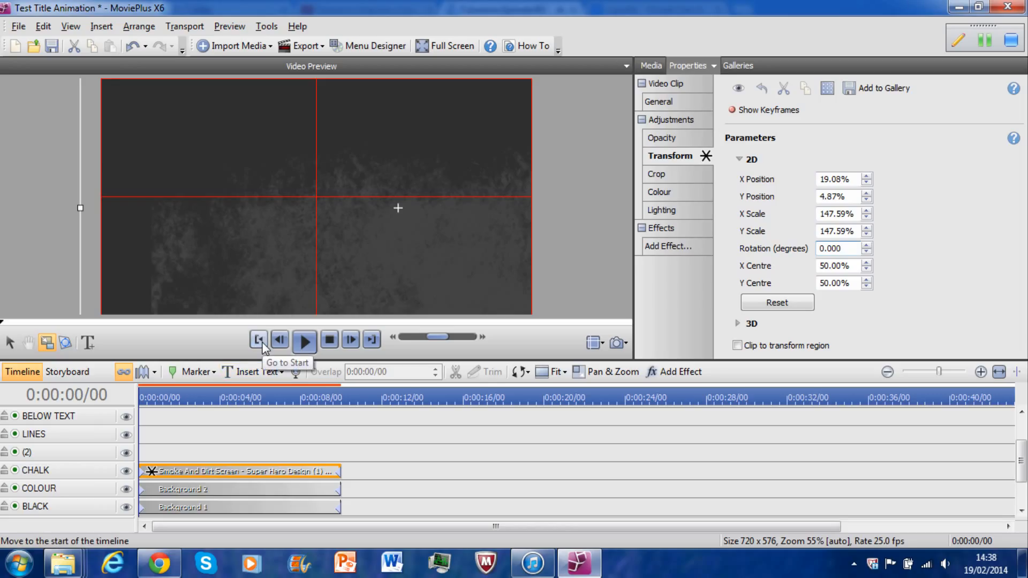
Step: Place the Smoke And Dirt Screen - Super Hero Design (2) image at the start of track (2) and extend it to 10 seconds
click(181, 454)
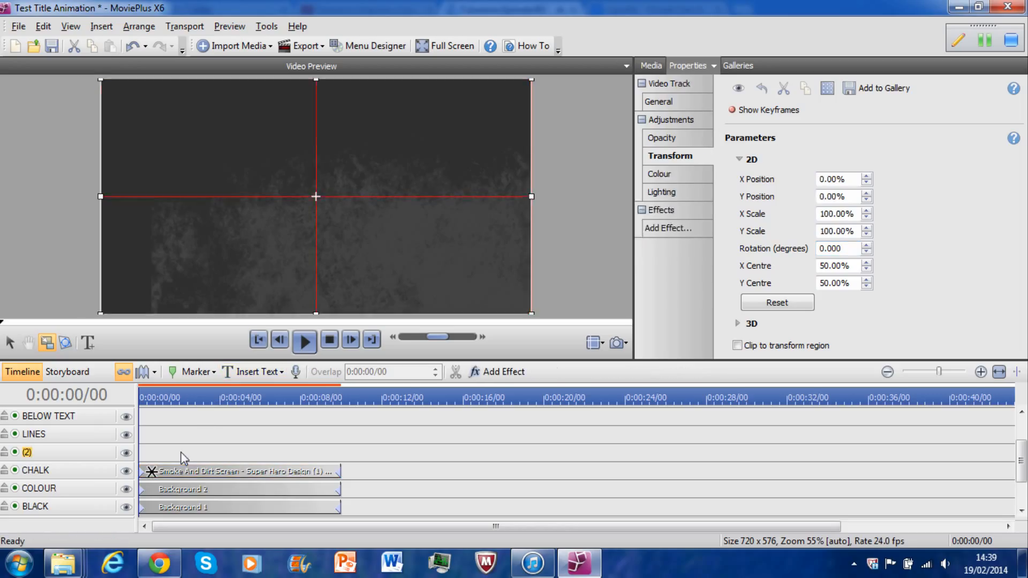
click(866, 197)
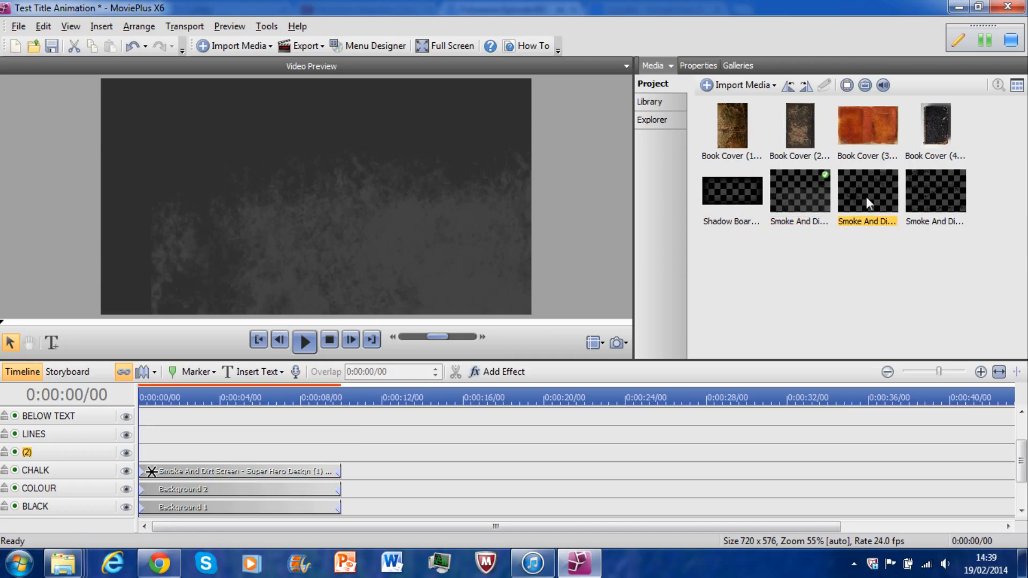
drag(364, 425, 136, 455)
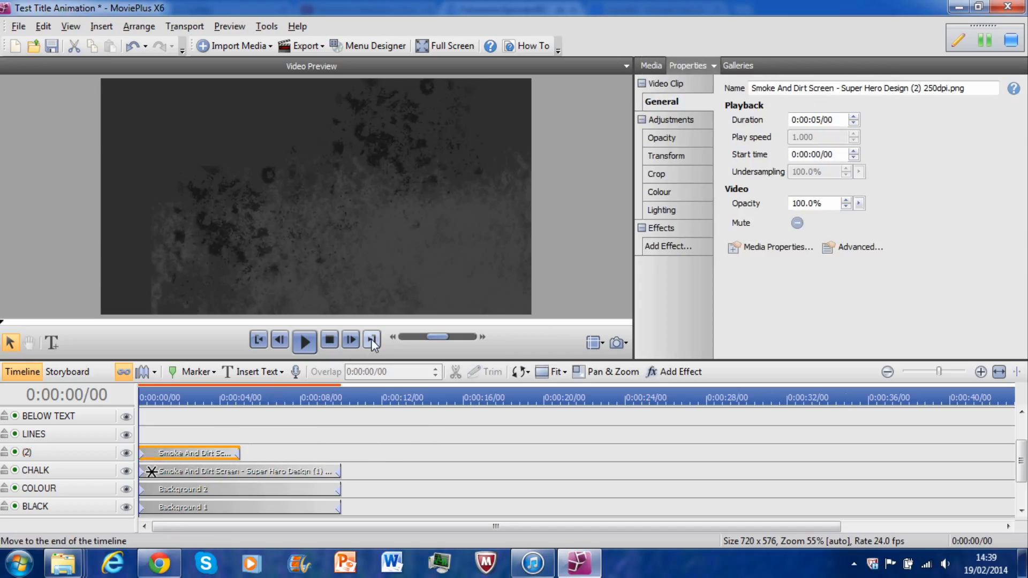
click(371, 338)
drag(239, 453, 341, 453)
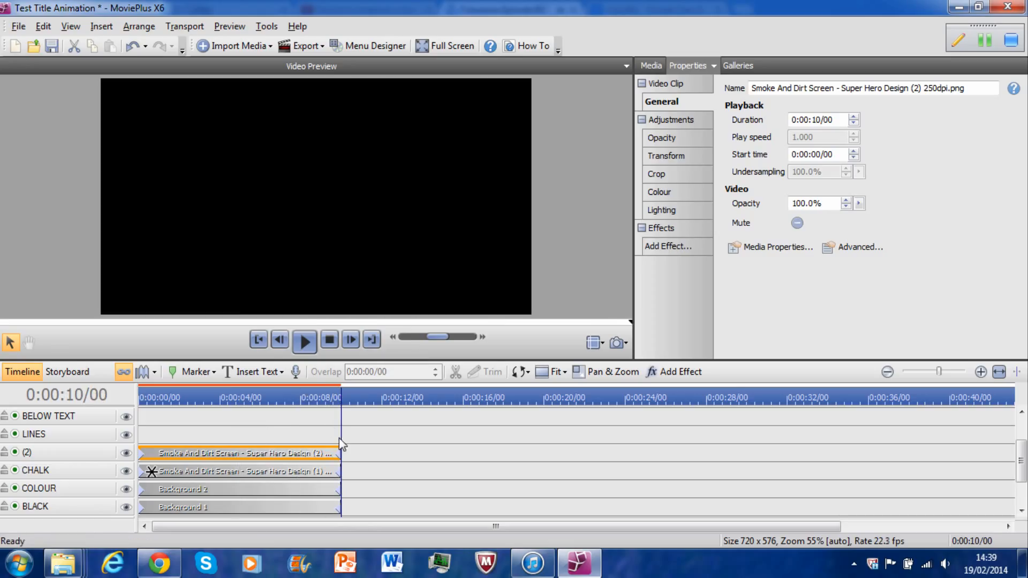
Step: Transform the image on track (2), enlarging and repositioning it so its dark speckles spread across the frame
click(263, 347)
click(203, 401)
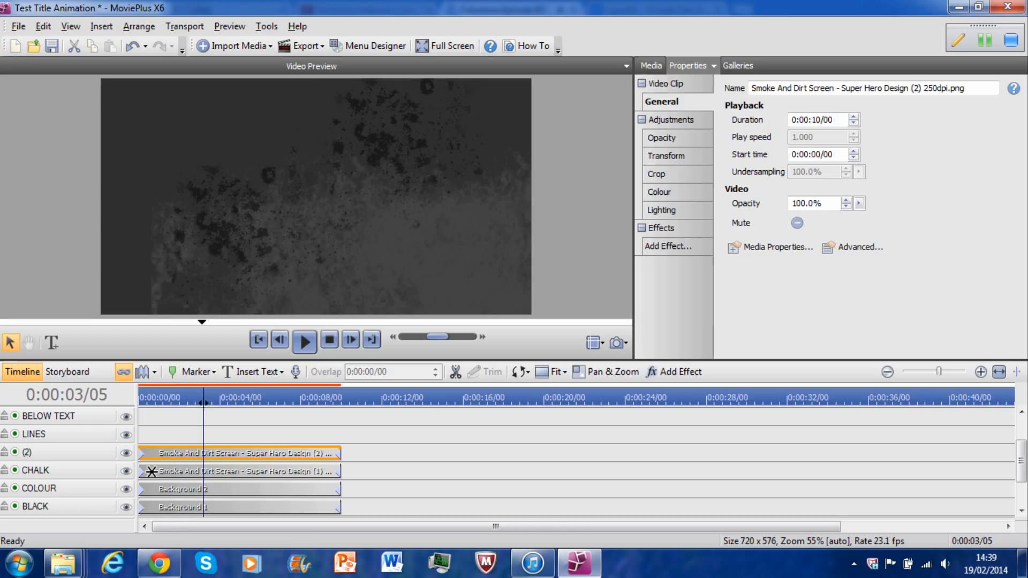
click(670, 158)
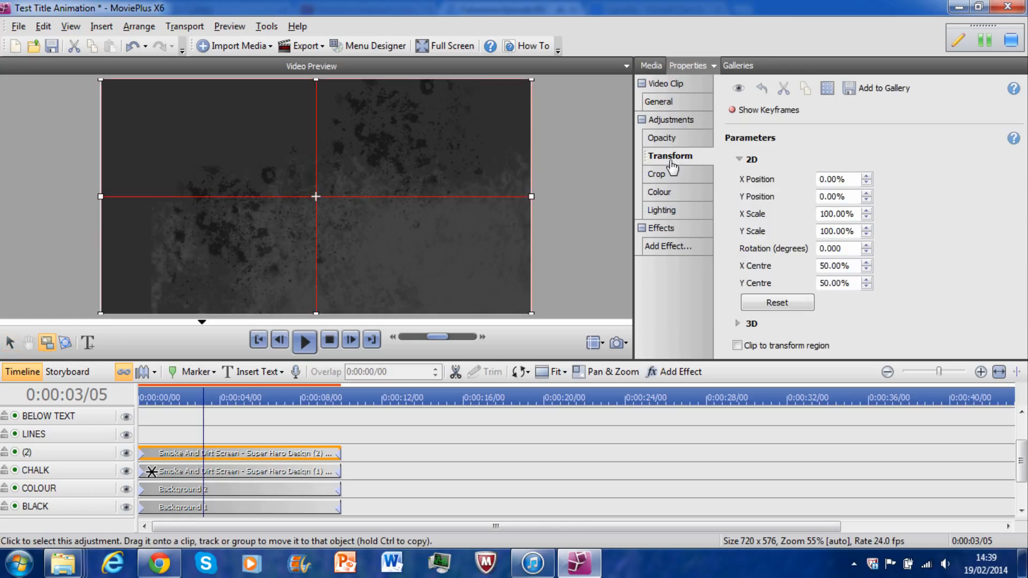
drag(480, 184, 464, 183)
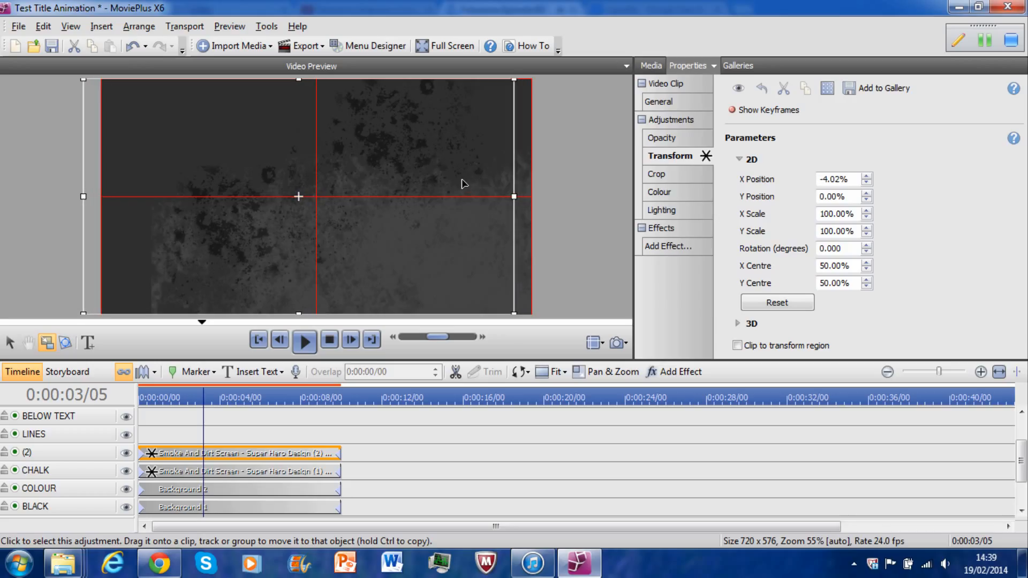
drag(464, 182, 464, 176)
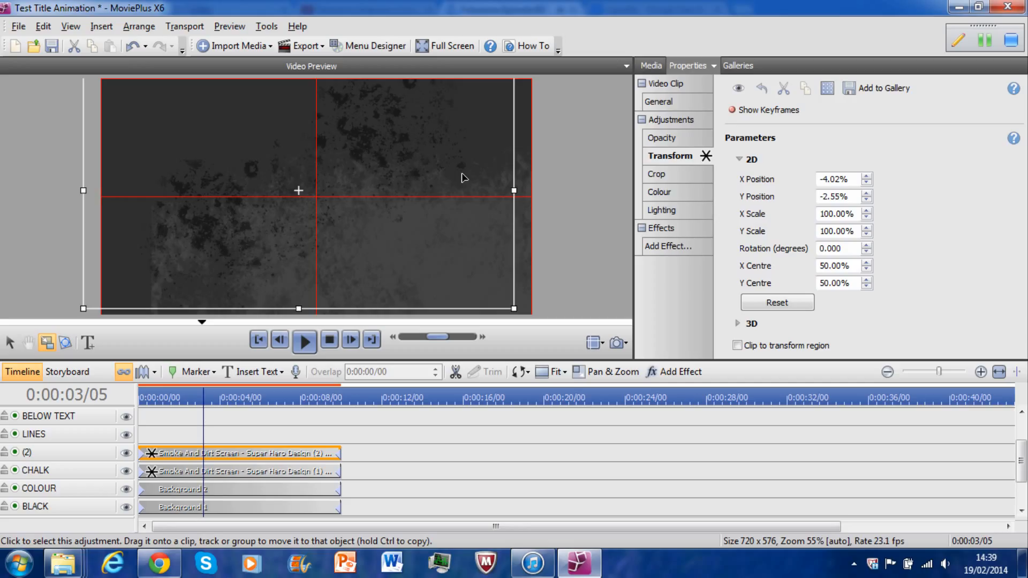
drag(463, 177, 460, 138)
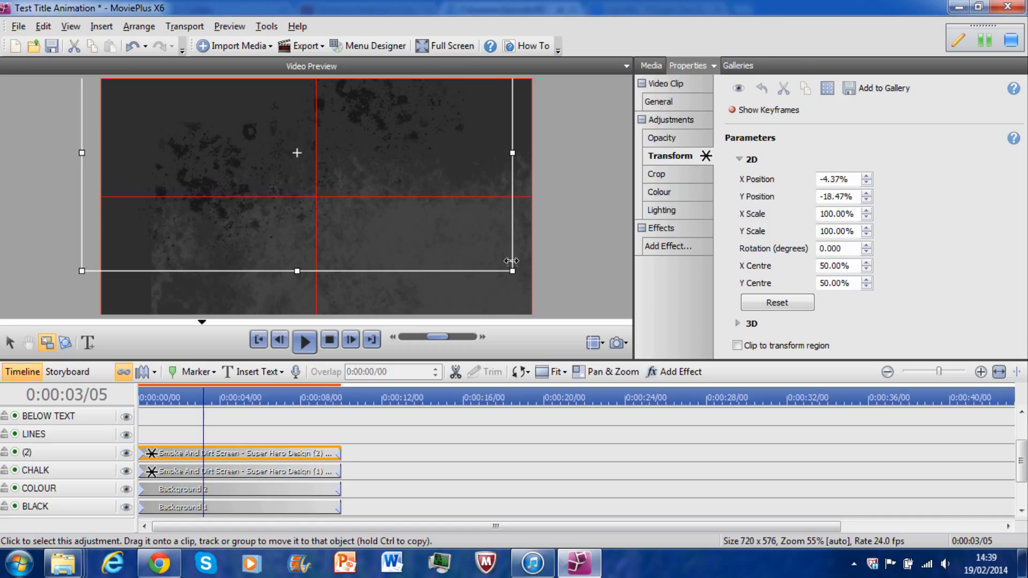
drag(509, 269, 591, 313)
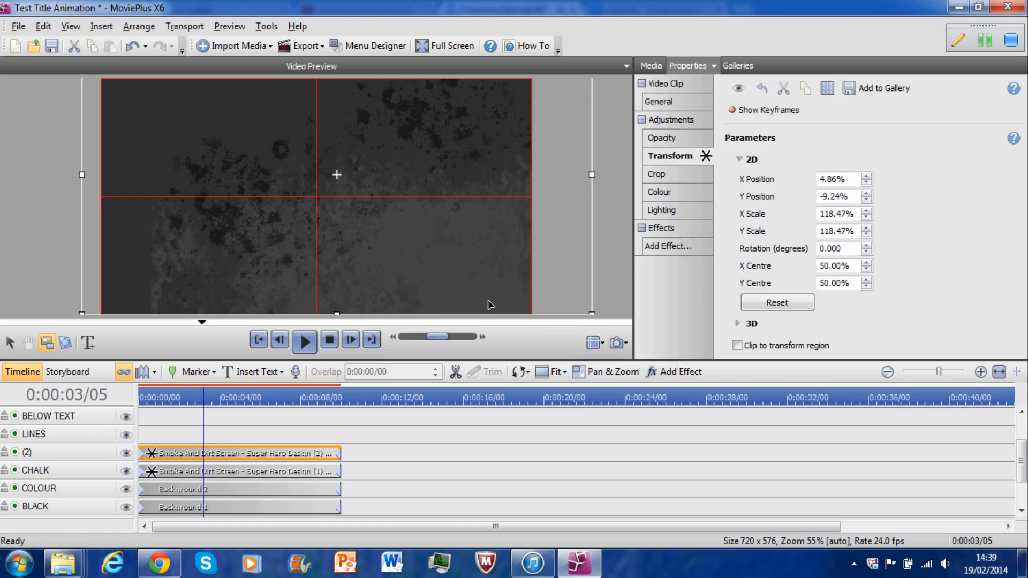
drag(466, 291, 447, 271)
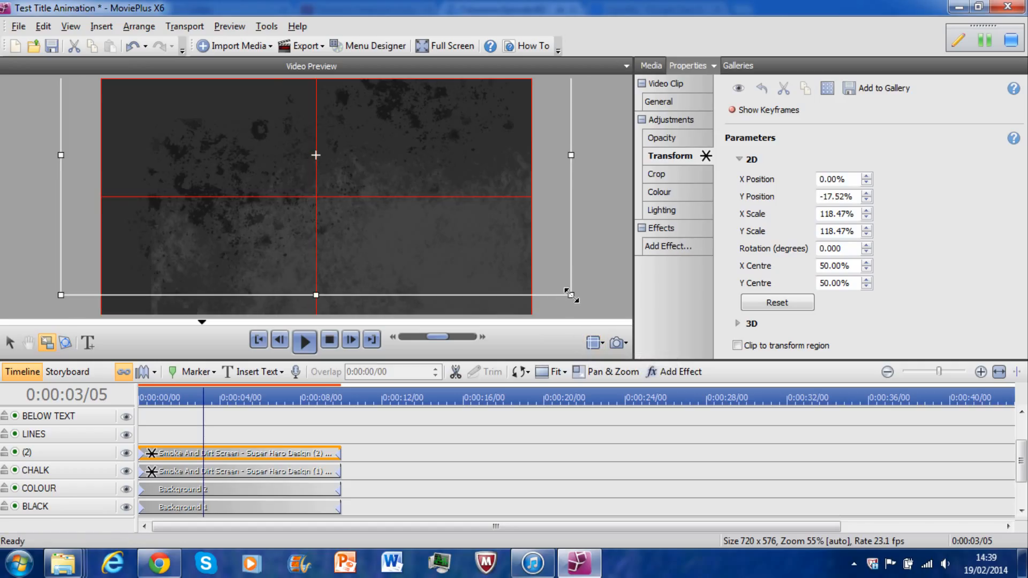
drag(570, 294, 642, 348)
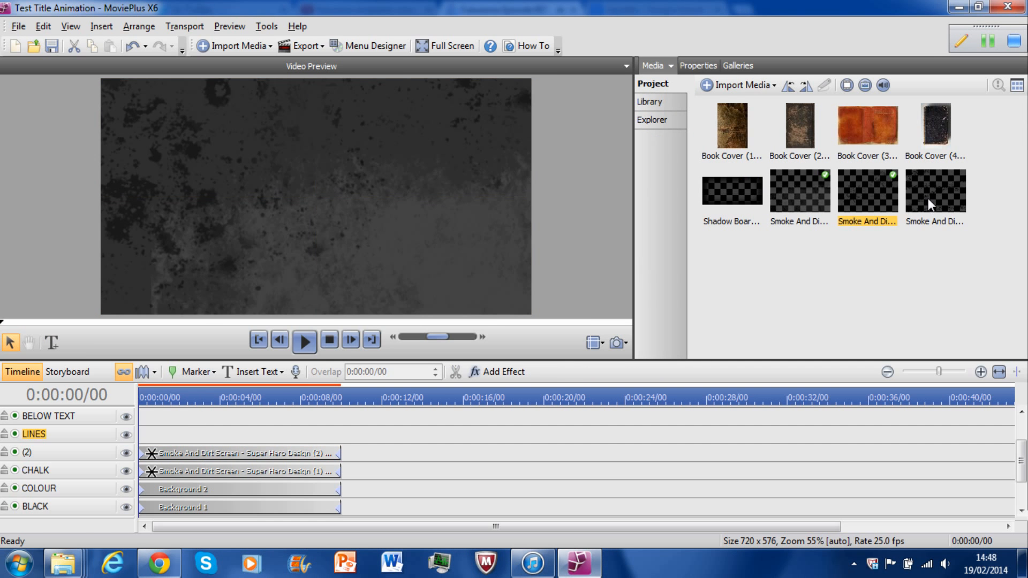
Step: Place the Smoke And Dirt Screen - Super Hero Design (3) image at the start of the LINES track and extend it to 10 seconds
drag(928, 198, 133, 436)
click(370, 342)
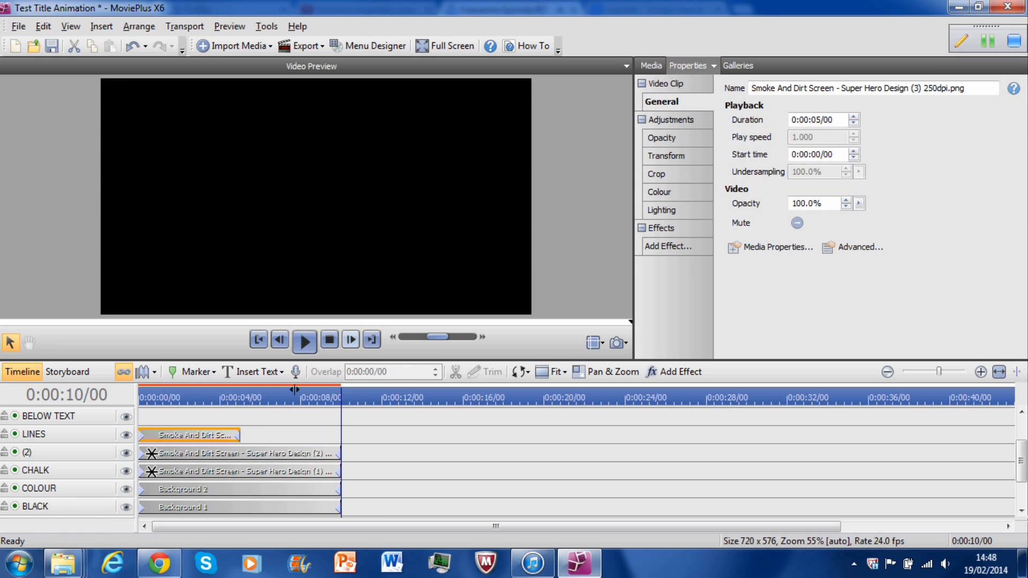
drag(241, 435, 341, 417)
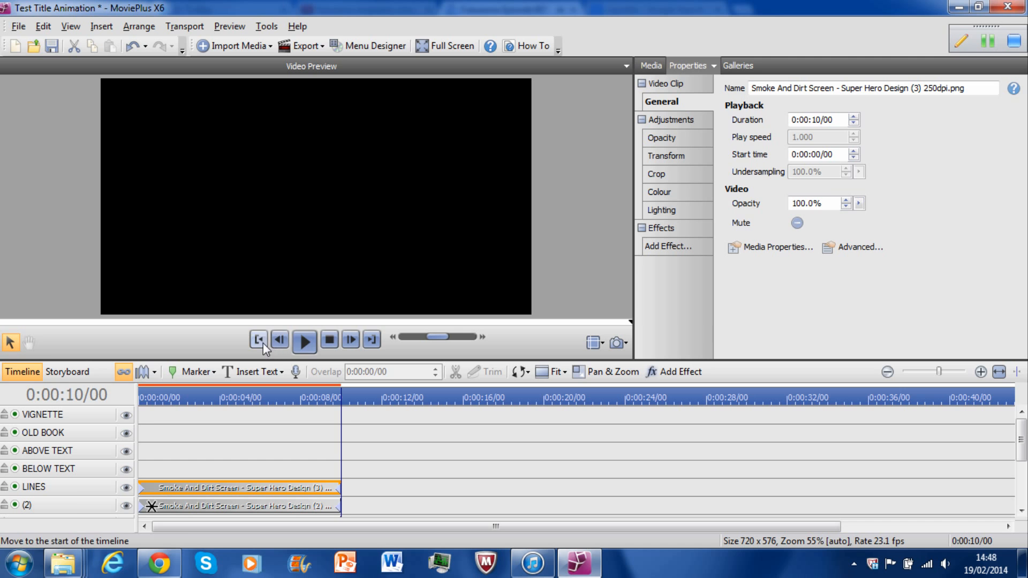
Step: Transform the LINES track's image to 190.24% X scale and 100% Y scale, centred at 0% X and Y position
click(260, 341)
click(657, 156)
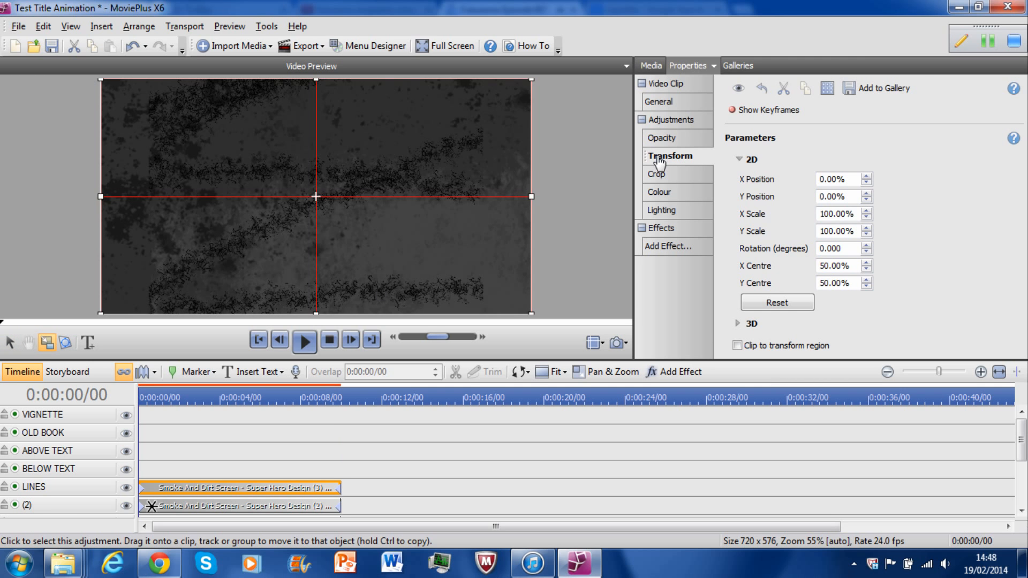
mouse_move(463, 270)
mouse_down()
mouse_move(405, 269)
mouse_move(357, 190)
mouse_up()
drag(425, 236, 502, 269)
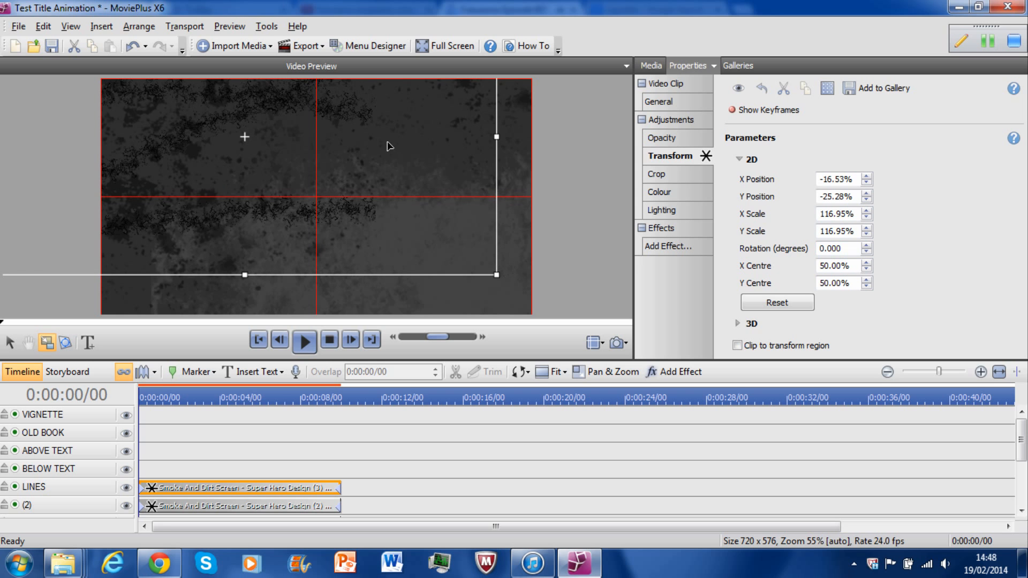
drag(392, 146, 464, 199)
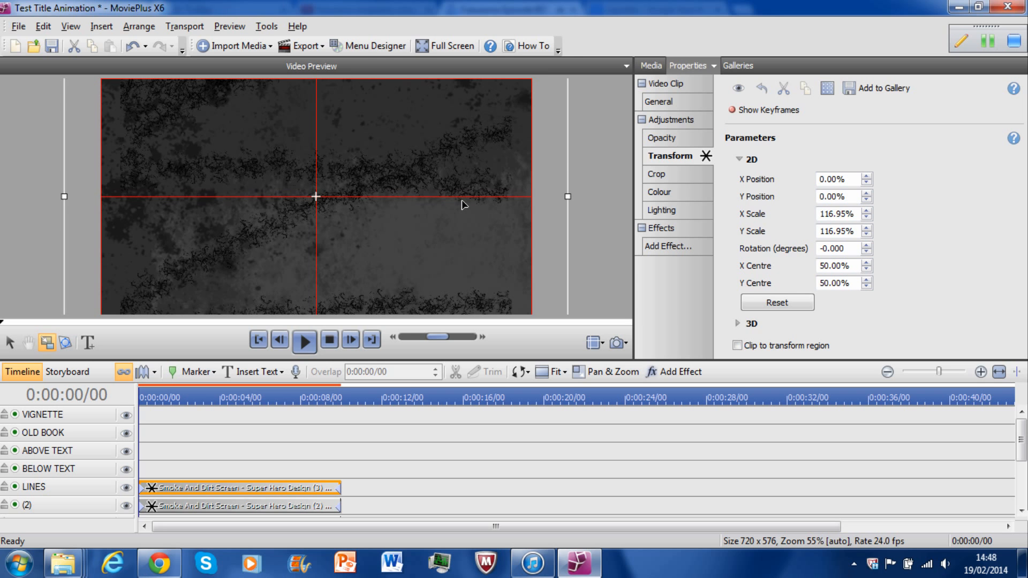
drag(480, 129, 323, 253)
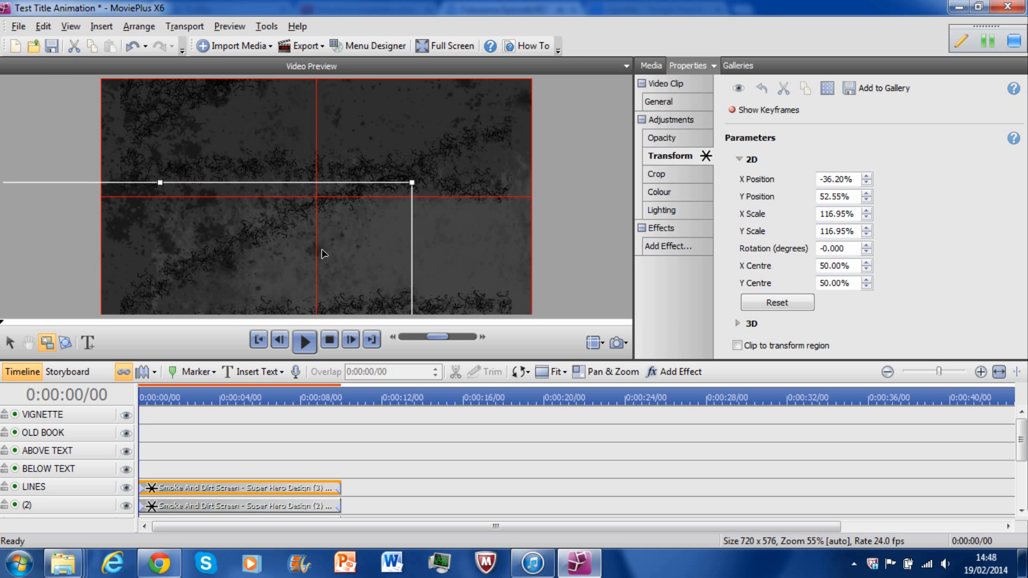
drag(411, 183, 464, 122)
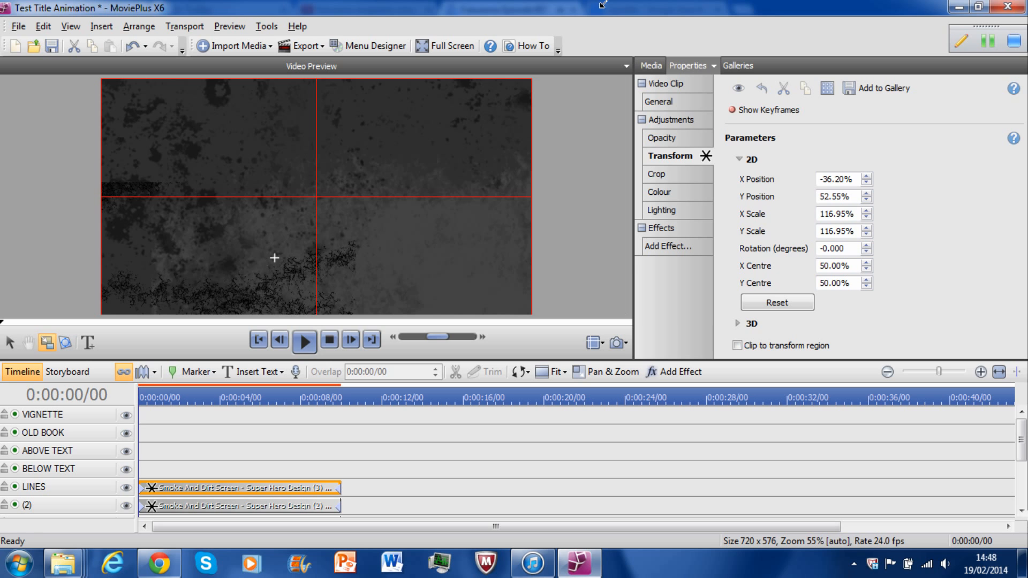
drag(393, 224, 438, 164)
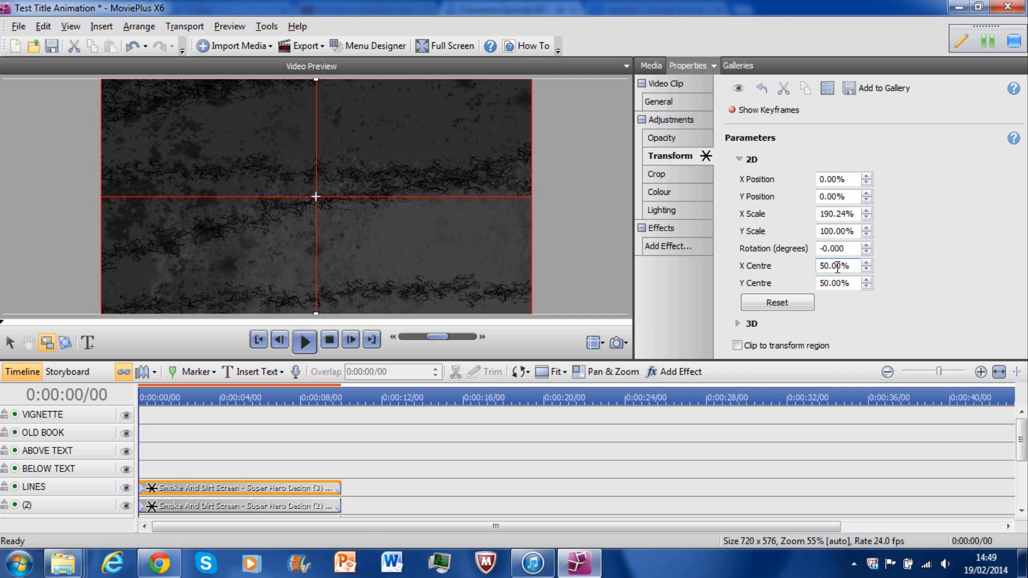
Step: Add a title text preset at the start of the BELOW TEXT track and make it read "KILLING FIELDS"
click(222, 467)
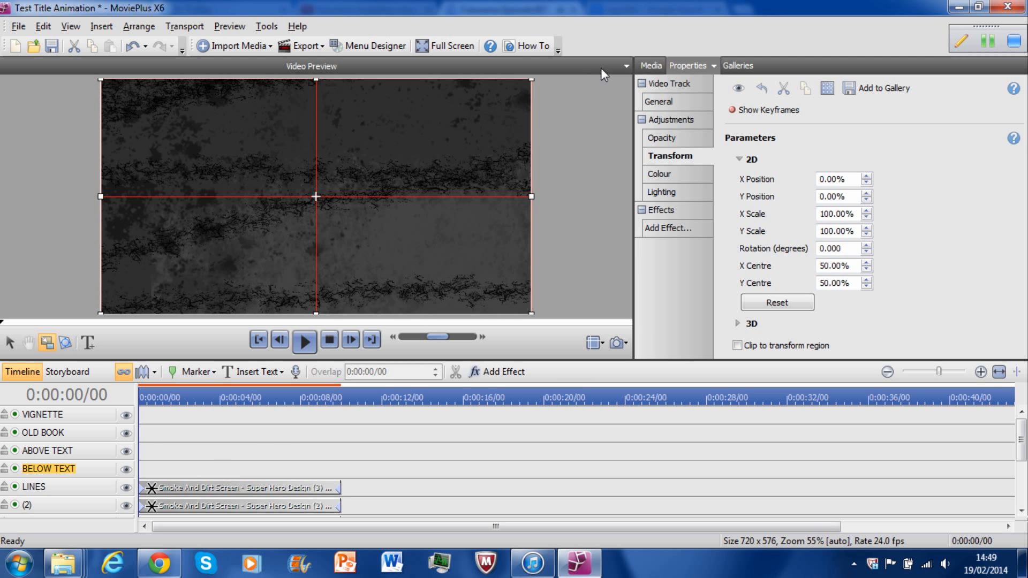
click(726, 64)
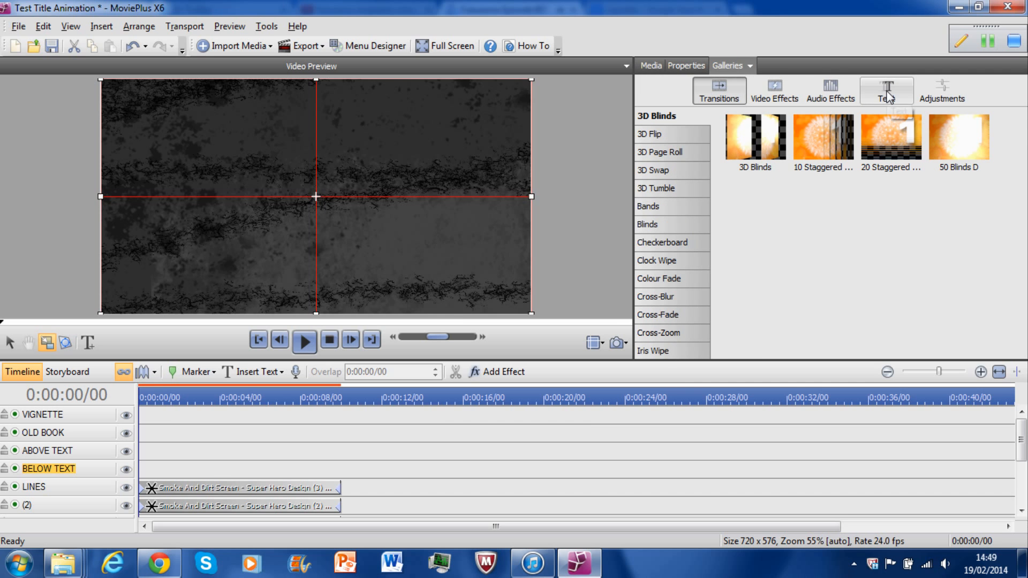
click(886, 96)
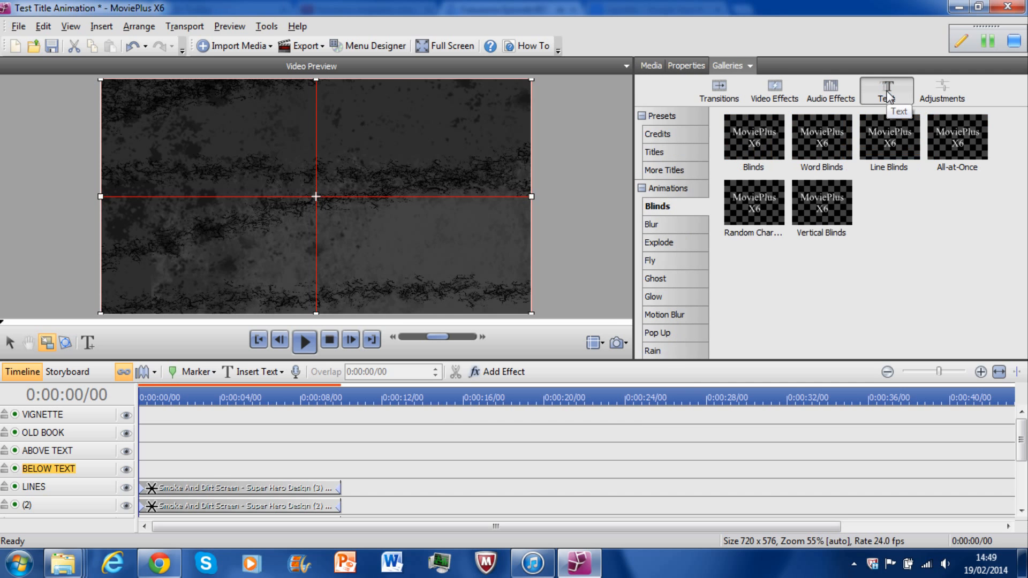
click(673, 151)
drag(763, 123, 137, 476)
text(KILLING FIELDS)
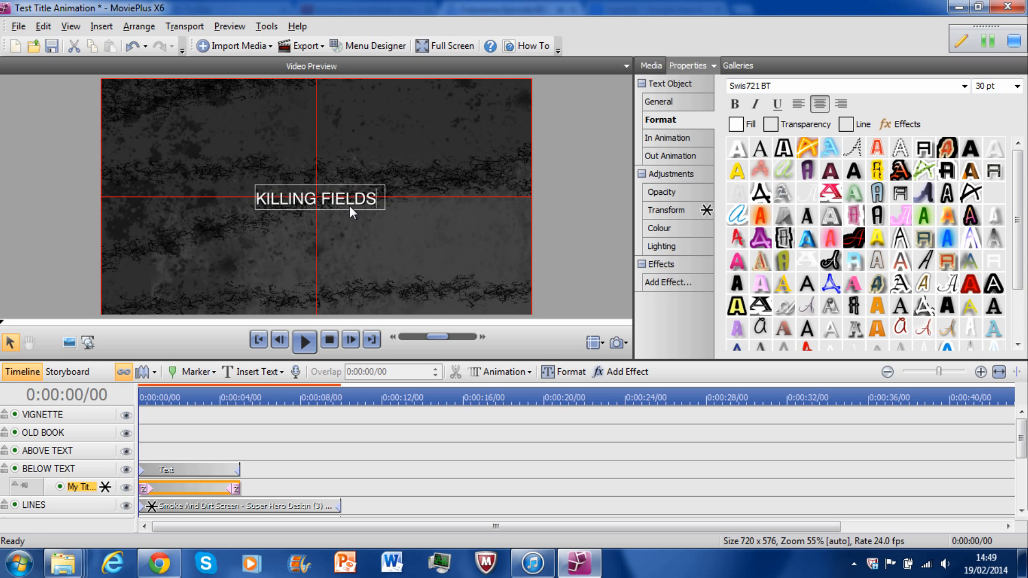
Step: Set the KILLING FIELDS text in the Decrepit BRK font and accept the Drop Shadow settings in its filter effects
key(ctrl+a)
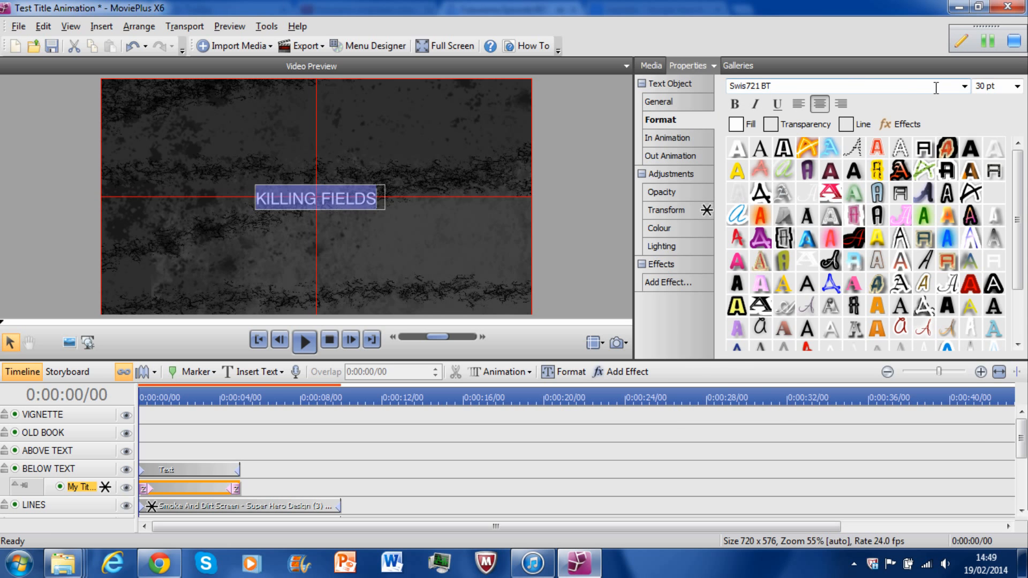
click(964, 86)
text(D)
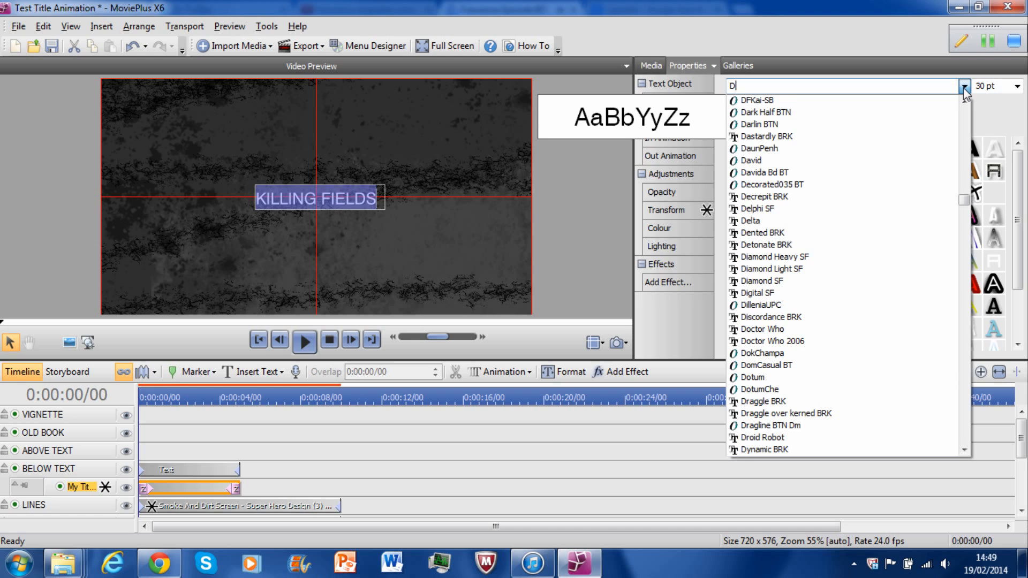
text(E)
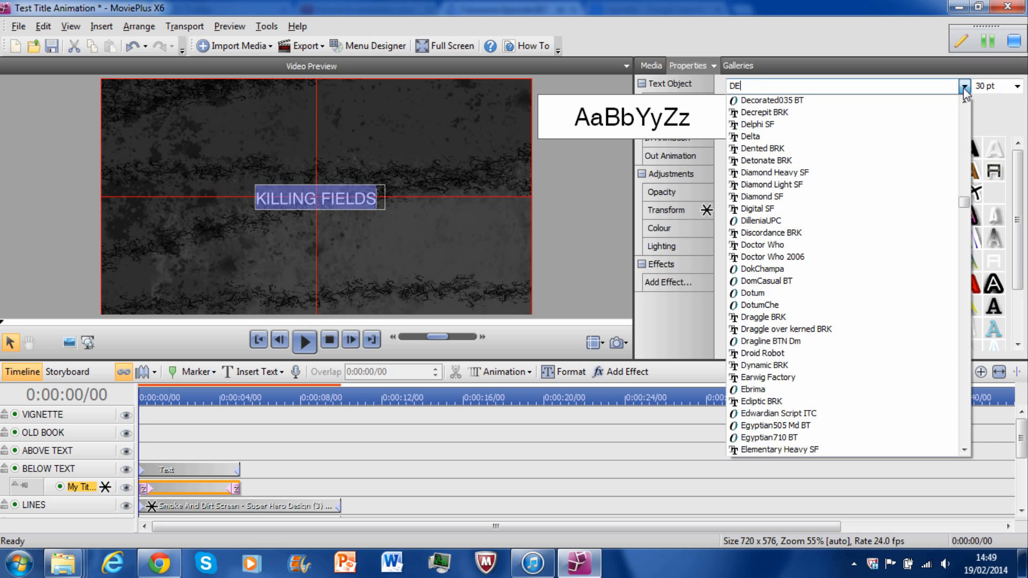
click(863, 114)
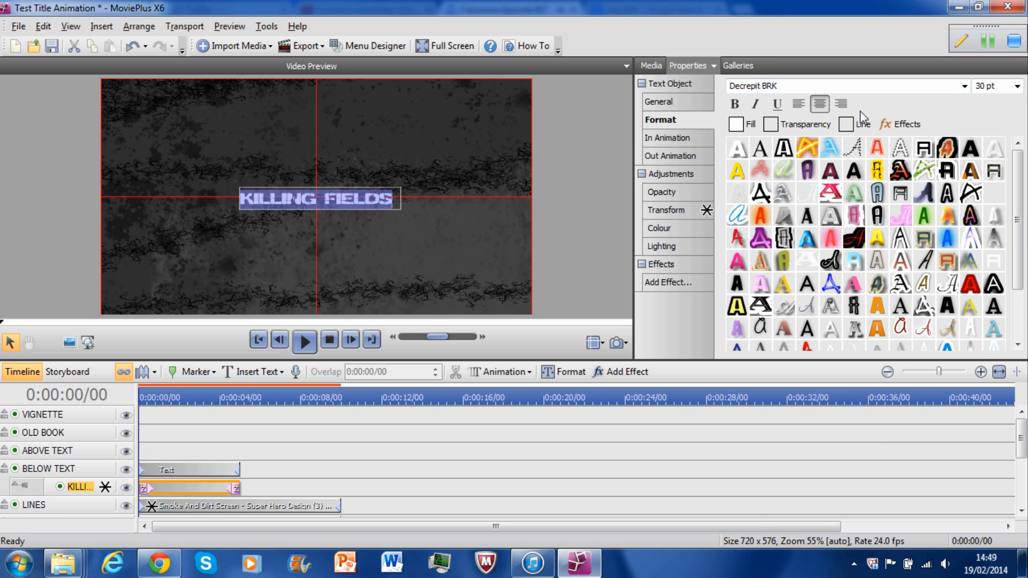
click(901, 128)
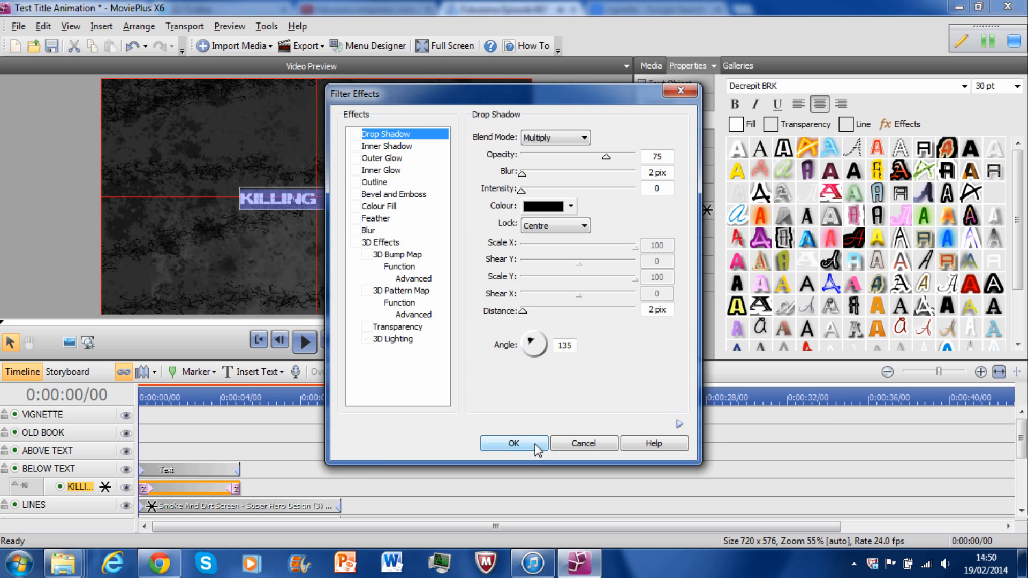
click(513, 443)
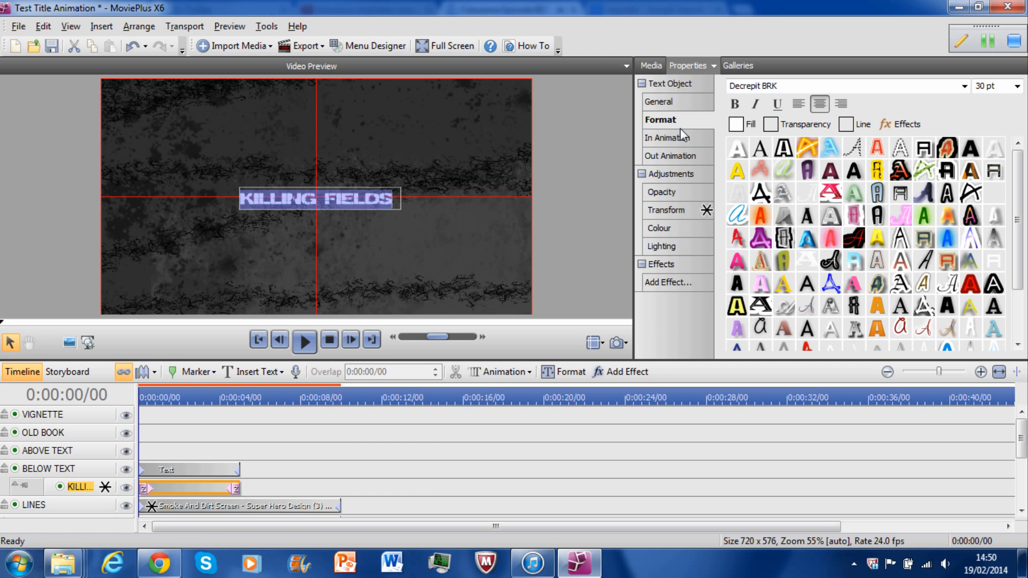
Step: Move the KILLING FIELDS text to the lower left of the frame, at about -20.46% X and 15.66% Y position
click(663, 212)
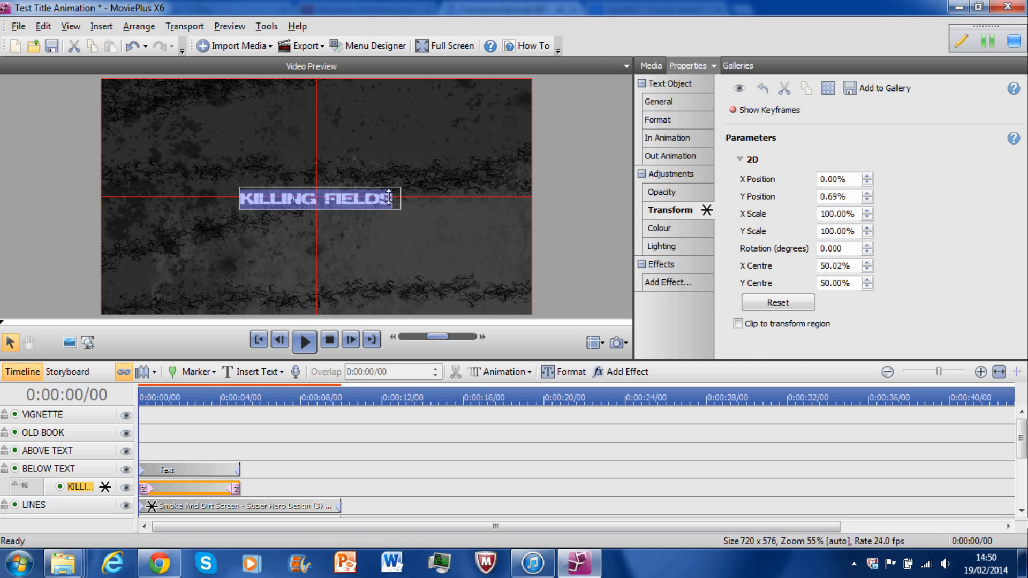
click(377, 185)
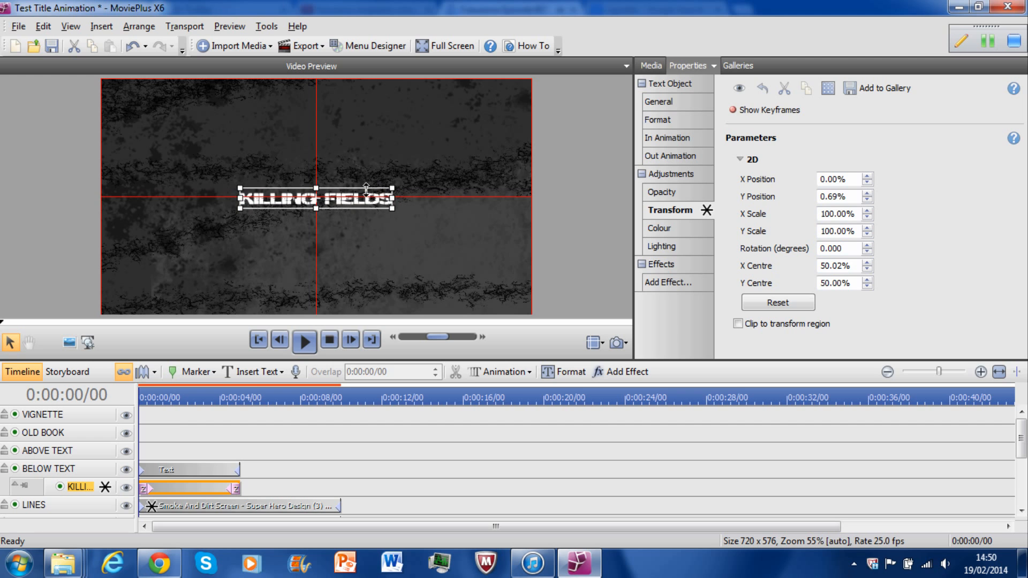
drag(356, 198, 267, 247)
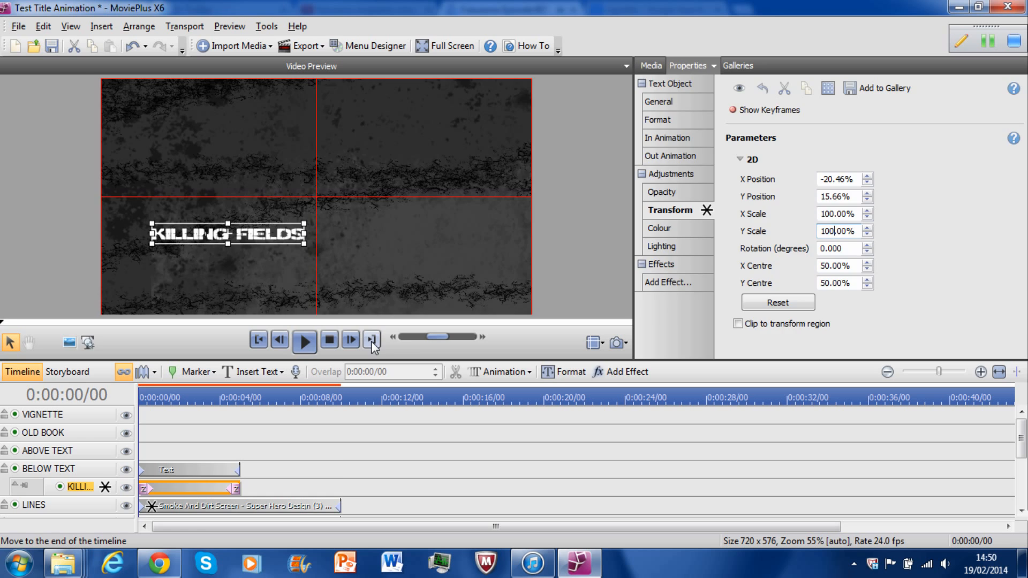
Step: Extend the text clip on the BELOW TEXT track to 10 seconds and return to the start of the timeline
click(371, 341)
drag(239, 470, 348, 477)
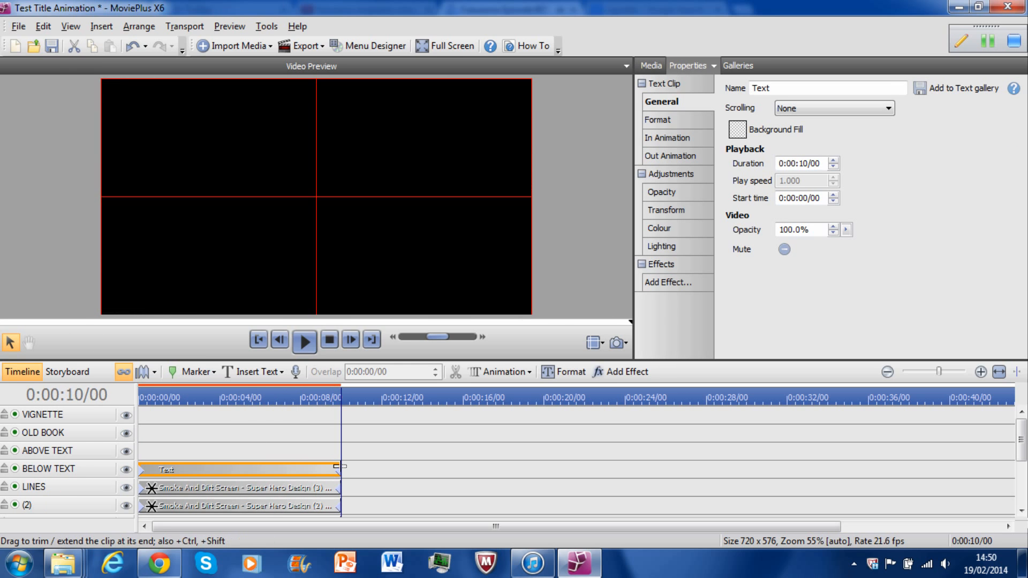
click(258, 345)
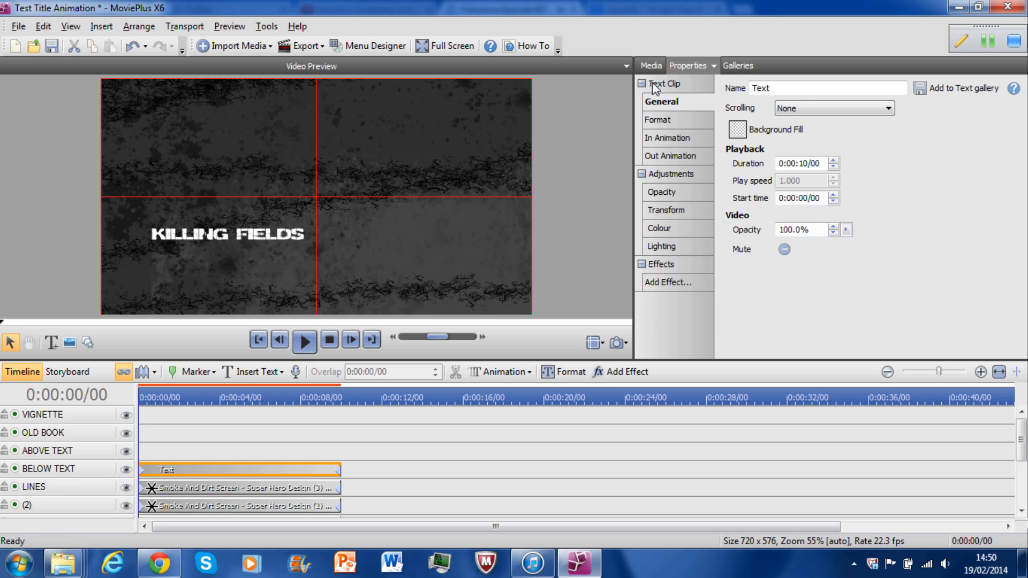
Step: Add a title text preset at the start of the ABOVE TEXT track and make it read "FROM THE TWISTED WRITERS OF"
click(729, 65)
drag(748, 122, 139, 456)
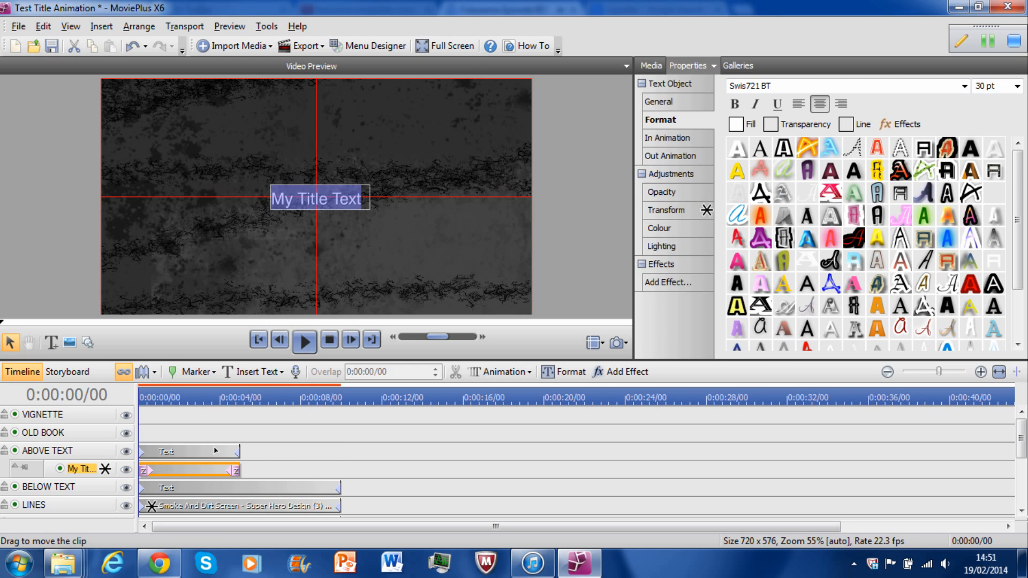
text(FRO)
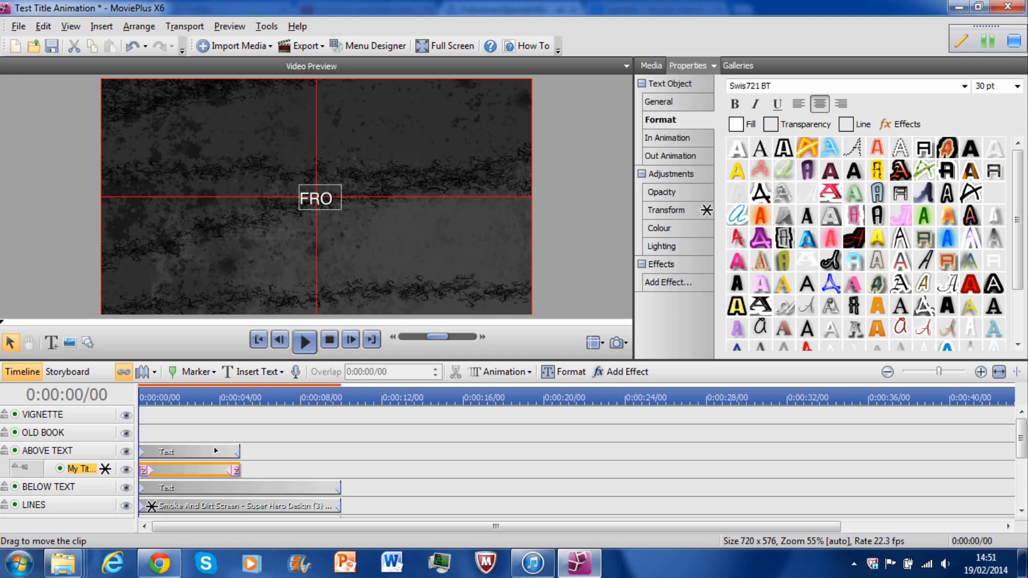
text(M THE W)
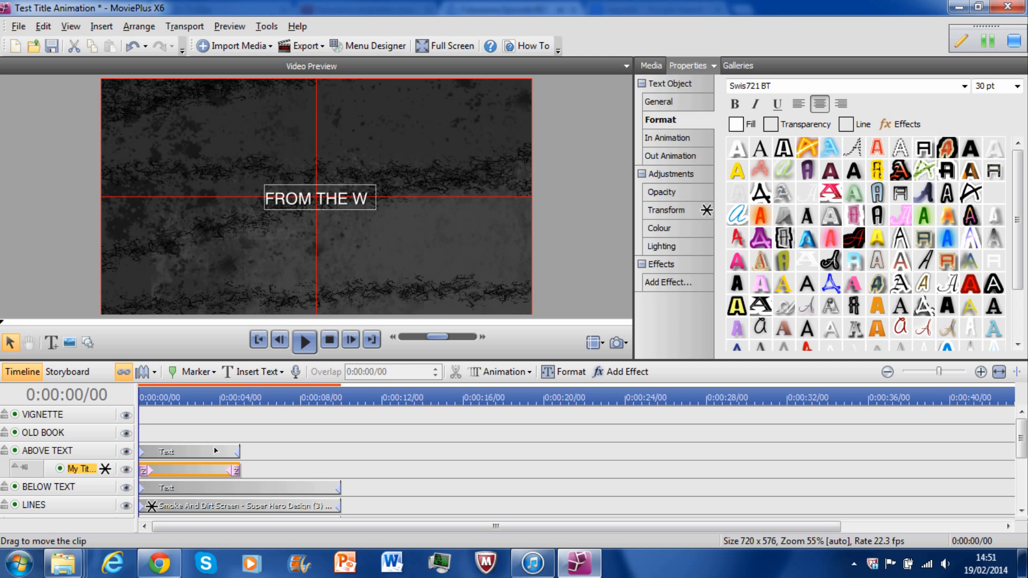
key(BackSpace)
text(TWIS)
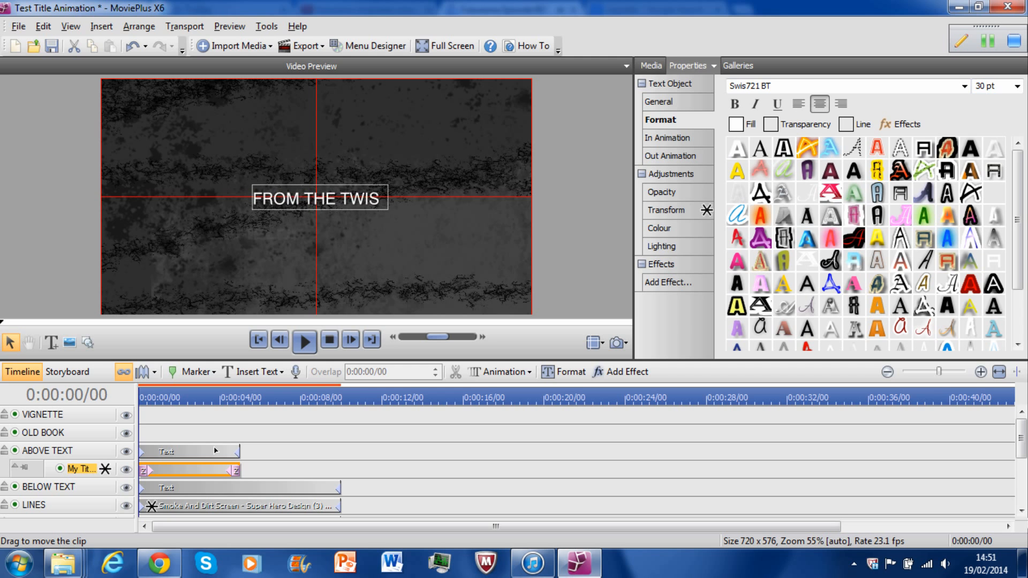
text(TED WRITERS OF)
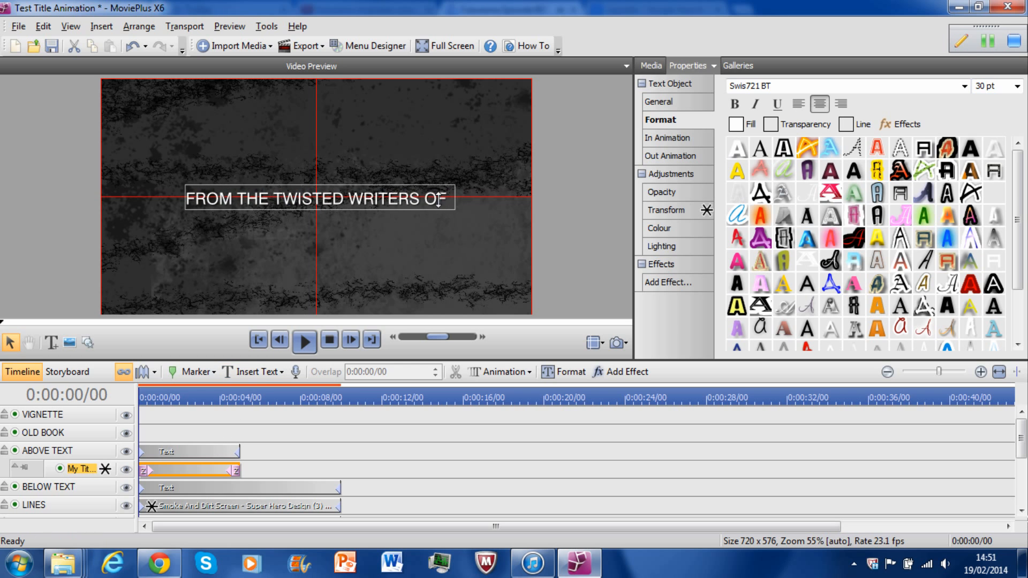
Step: Apply a Drop Shadow to the whole FROM THE TWISTED WRITERS OF line and set its font to Decrepit BRK
triple_click(439, 200)
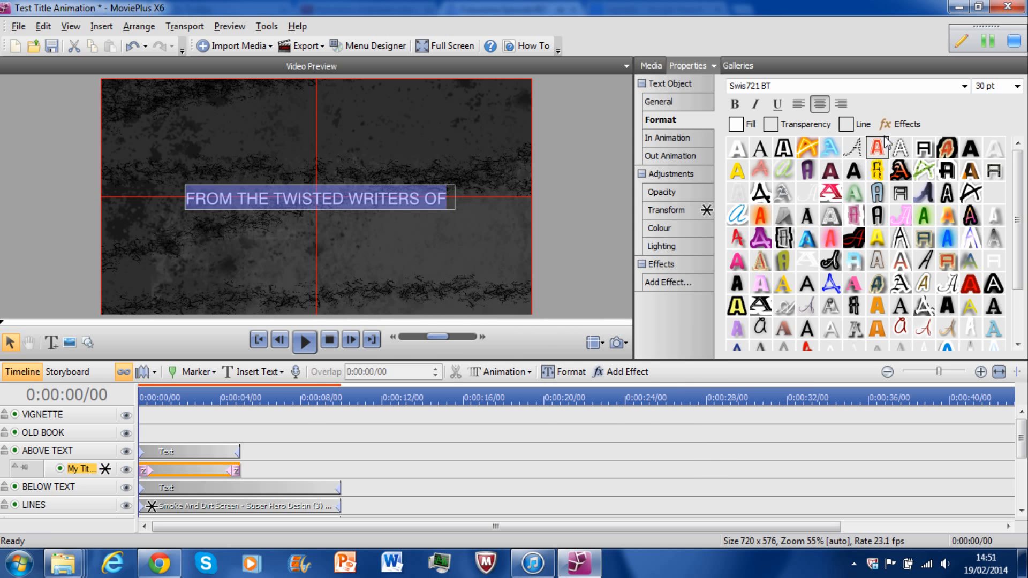
click(895, 125)
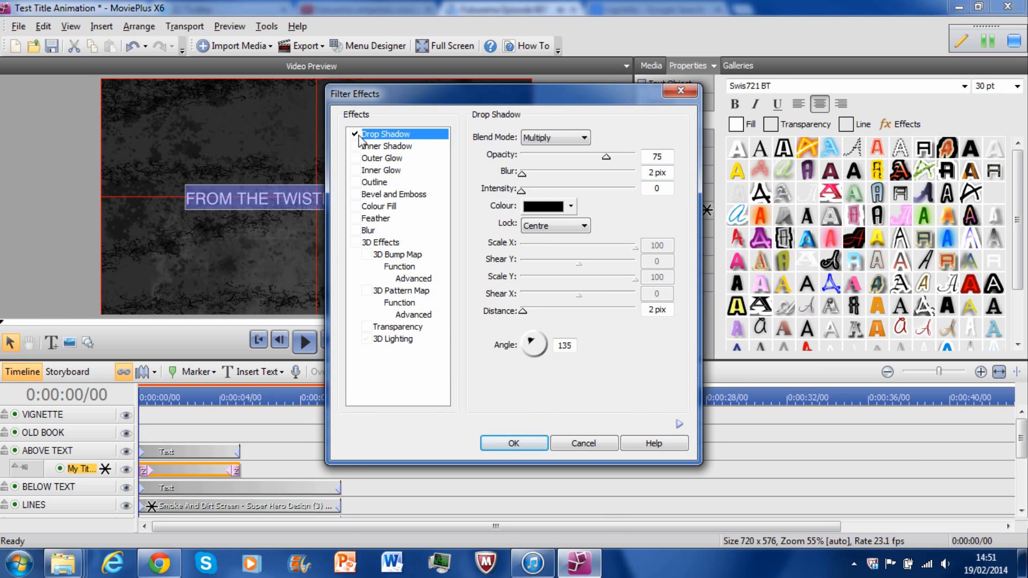
click(512, 445)
click(932, 86)
text(DE)
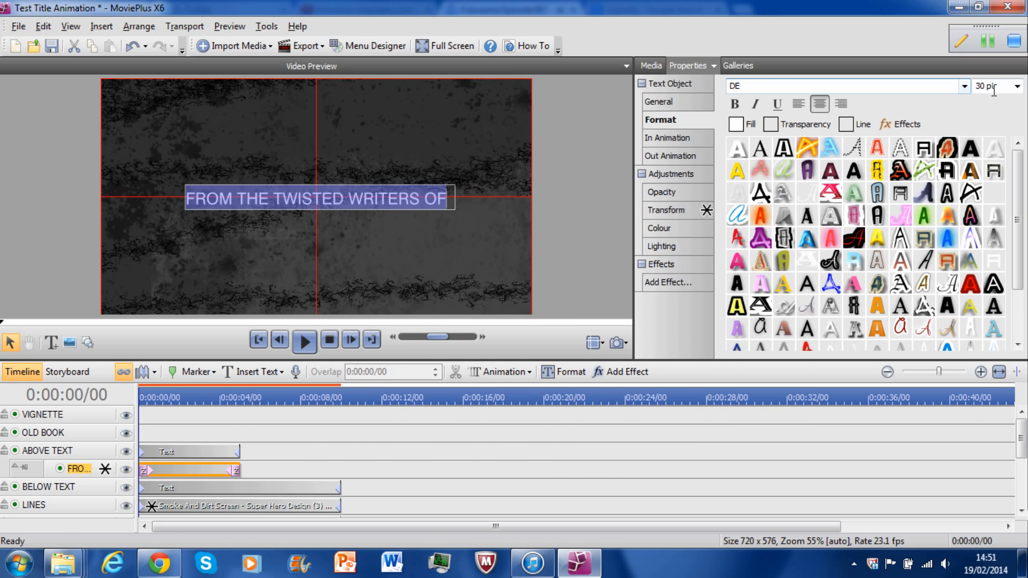
click(964, 86)
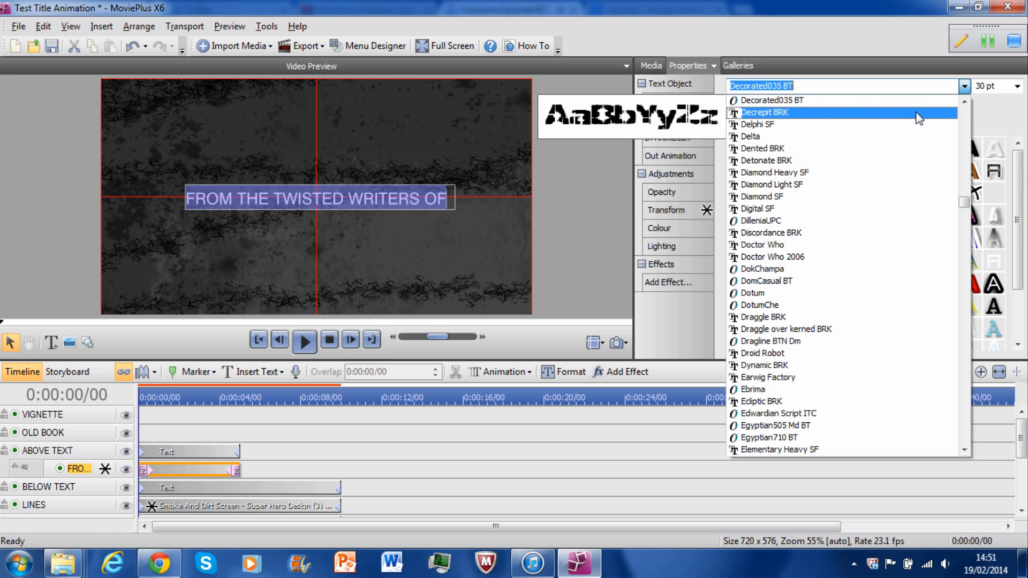
click(919, 113)
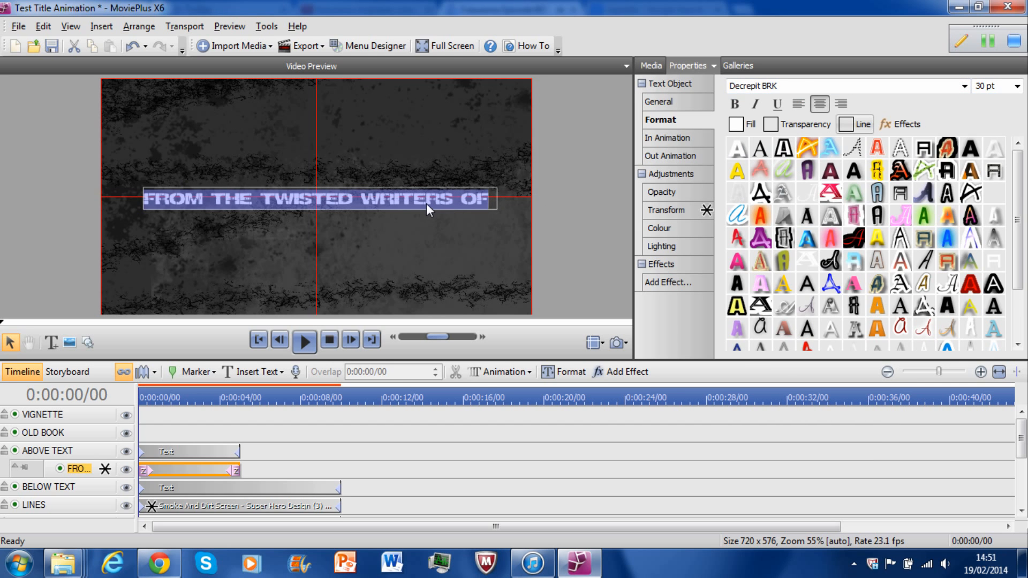
Step: Give only the word TWISTED a solid red fill
click(342, 208)
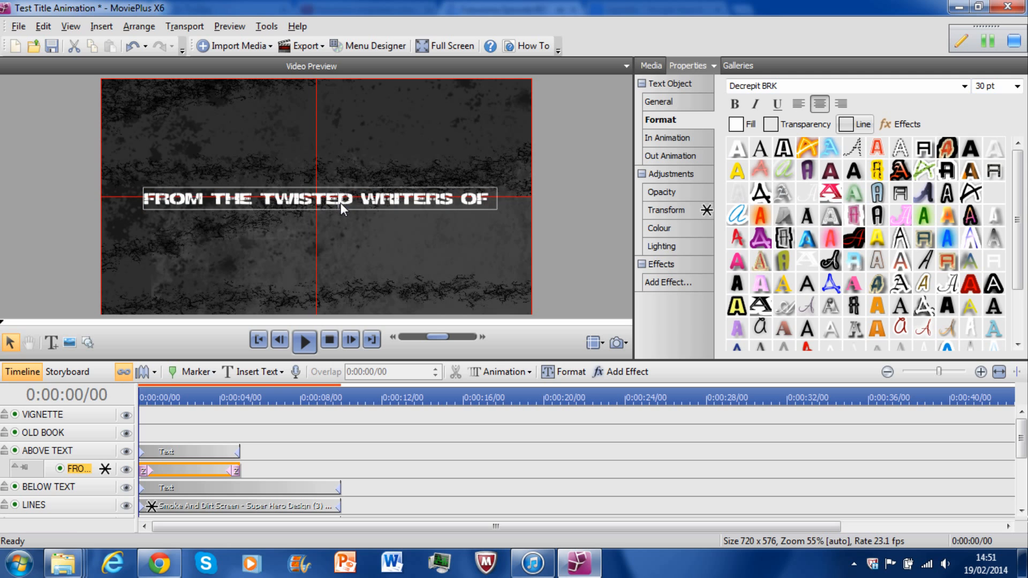
drag(265, 203, 359, 203)
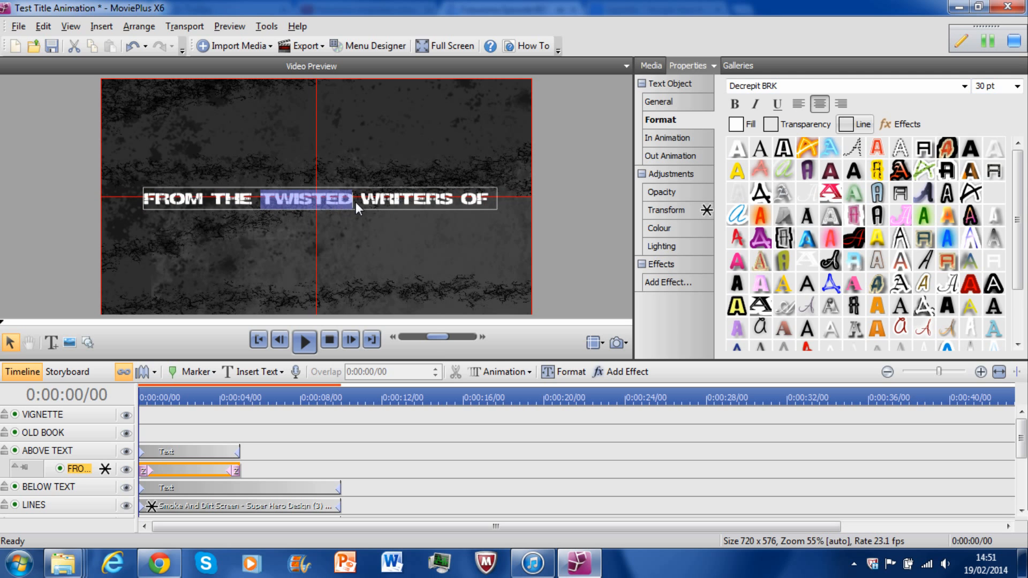
click(736, 123)
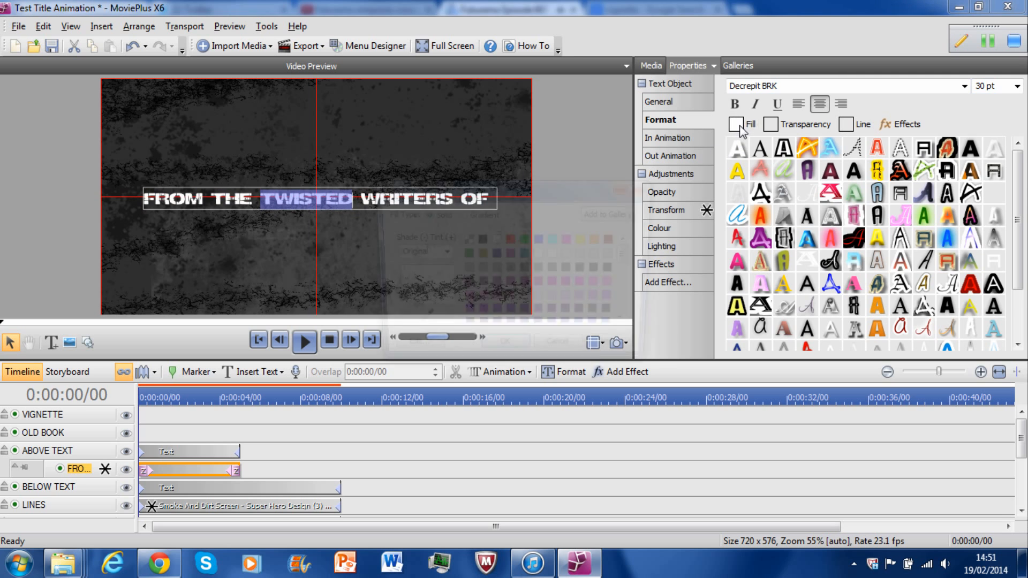
click(511, 240)
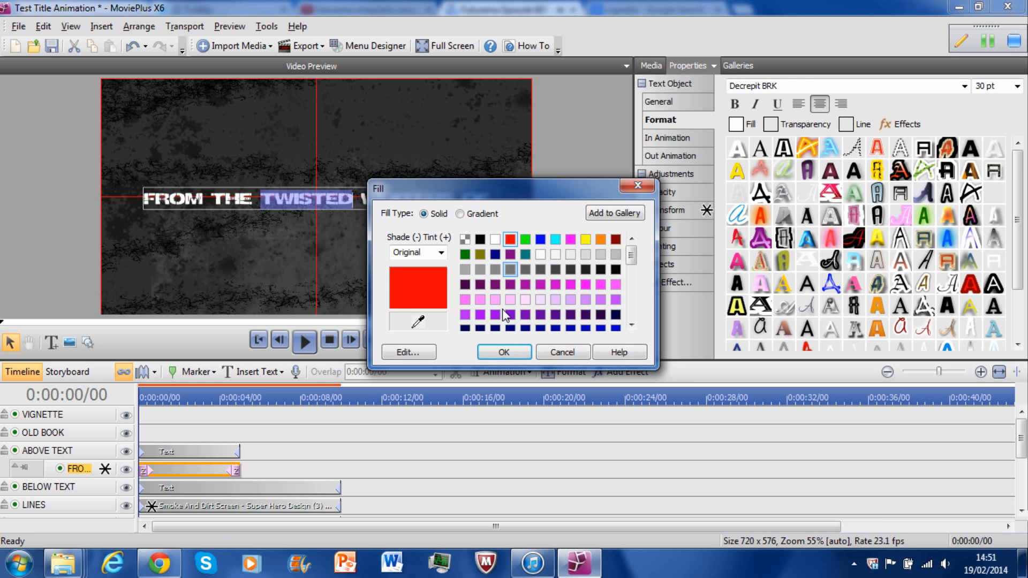
click(495, 353)
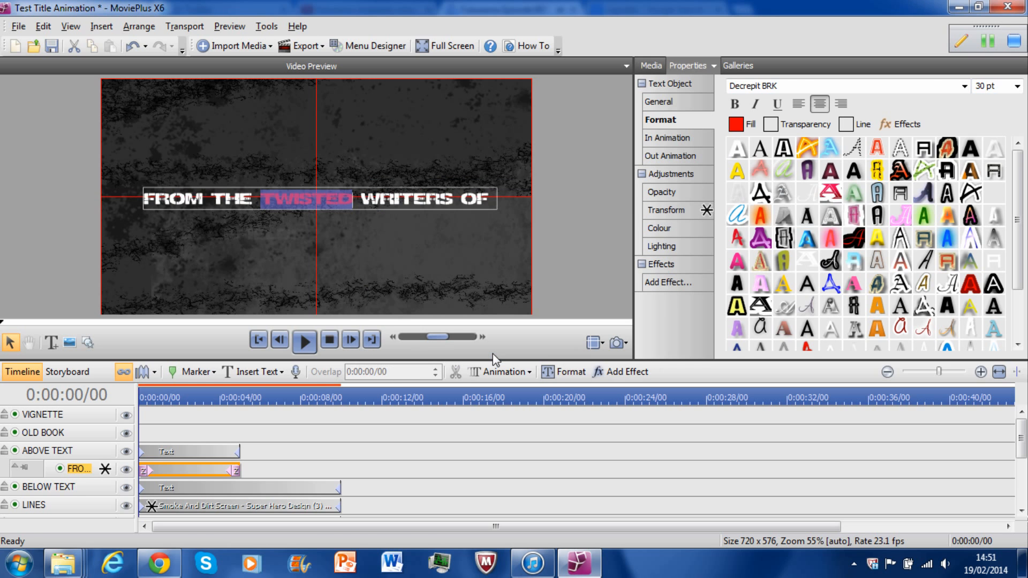
Step: Scale the FROM THE TWISTED WRITERS OF text to about 65.65% and place it just above KILLING FIELDS, at about -14.08% X and 2.33% Y
click(679, 209)
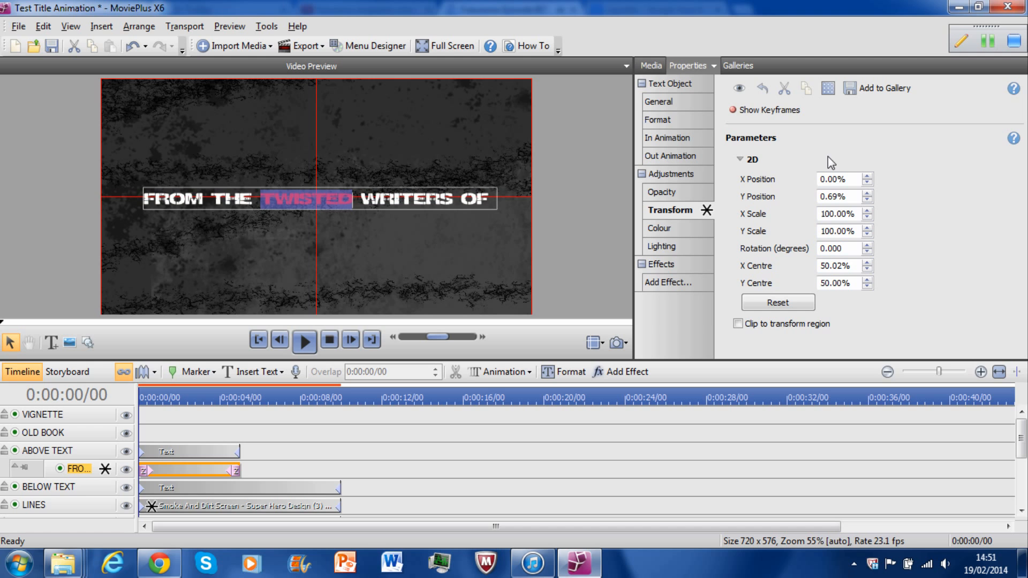
key(Escape)
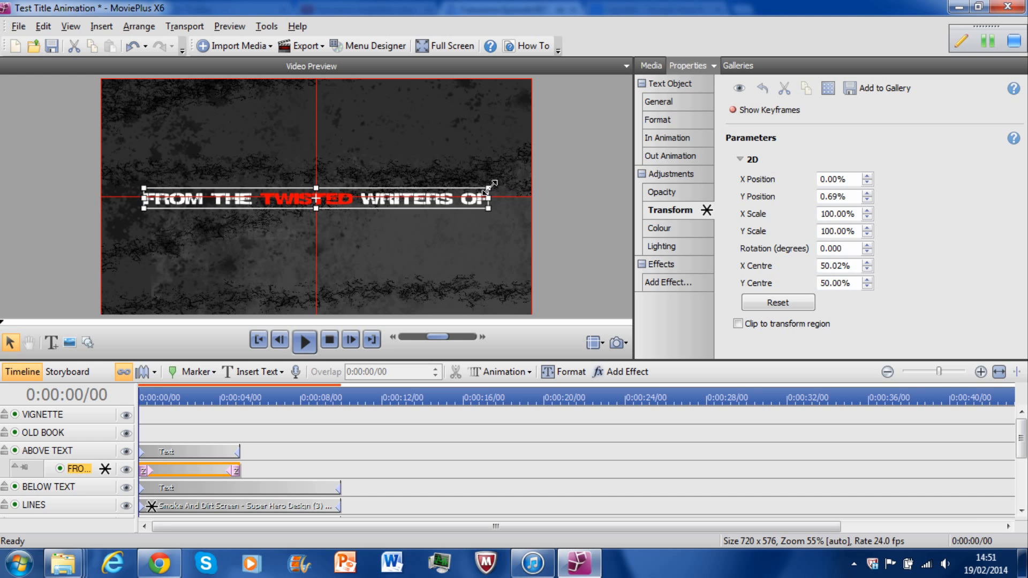
drag(488, 188, 368, 214)
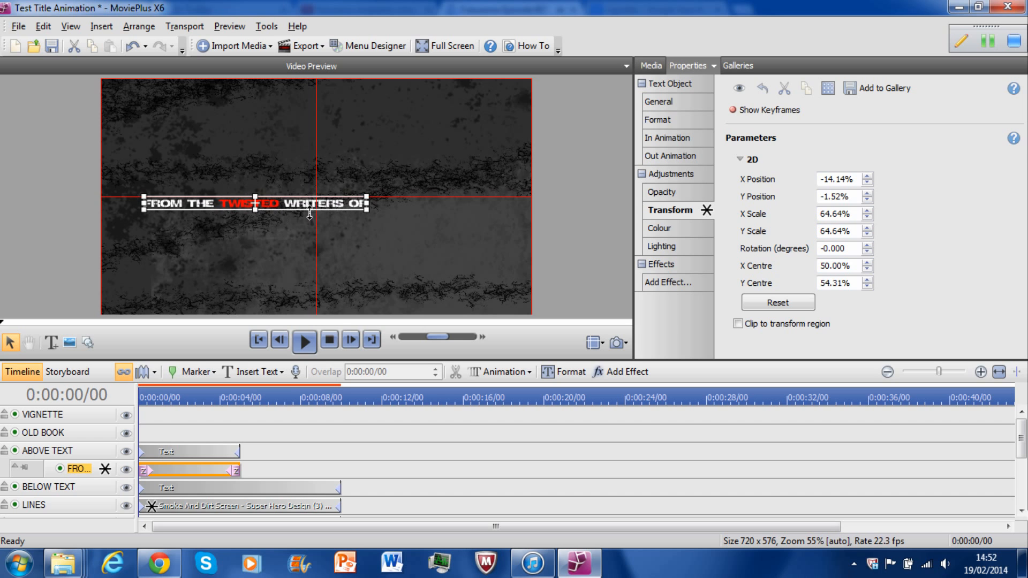
drag(285, 207, 284, 216)
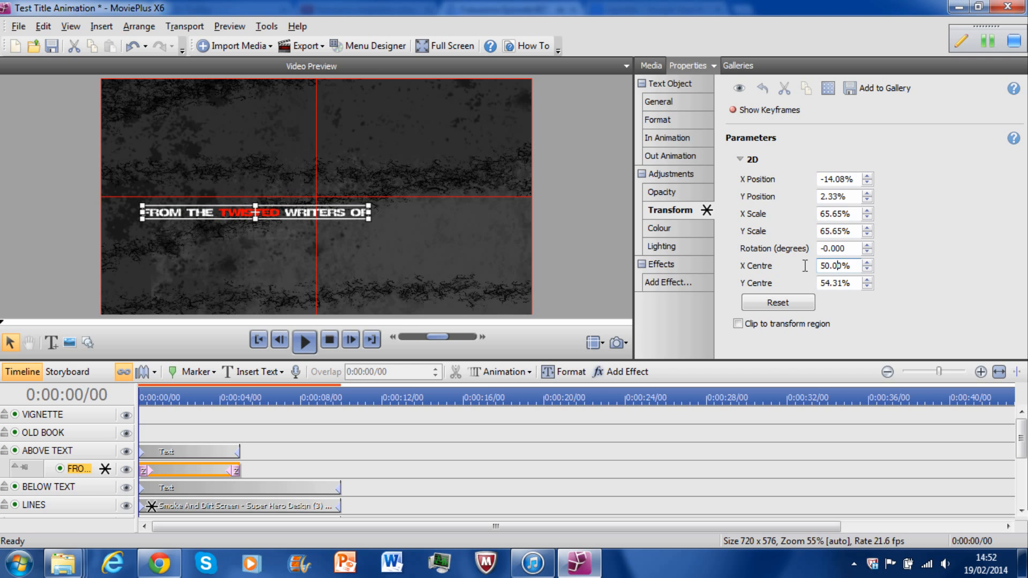
Step: Extend the text clip on the ABOVE TEXT track to 10 seconds, preview an early frame and save the project
click(371, 340)
drag(244, 452, 348, 454)
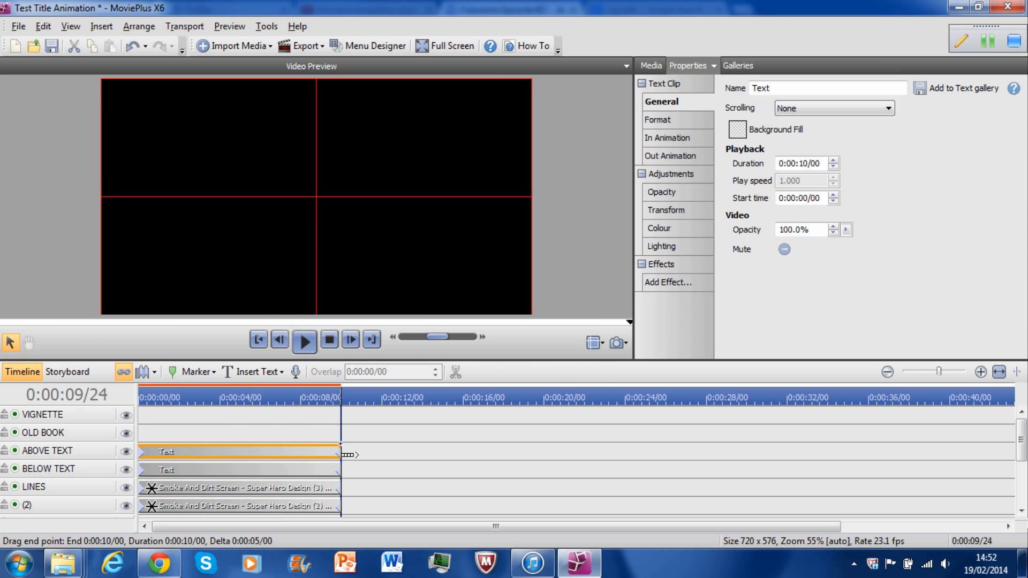
click(260, 340)
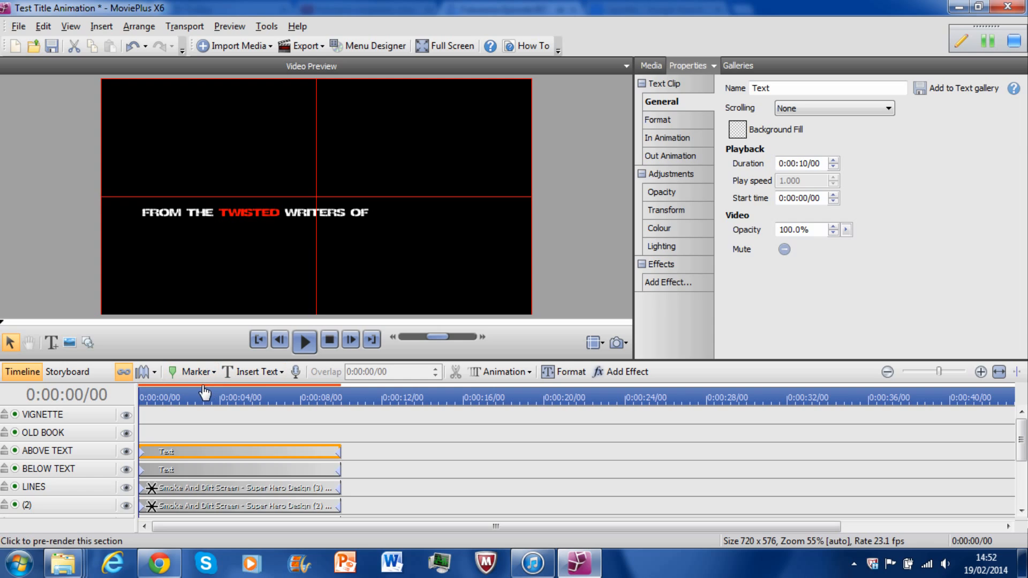
click(168, 393)
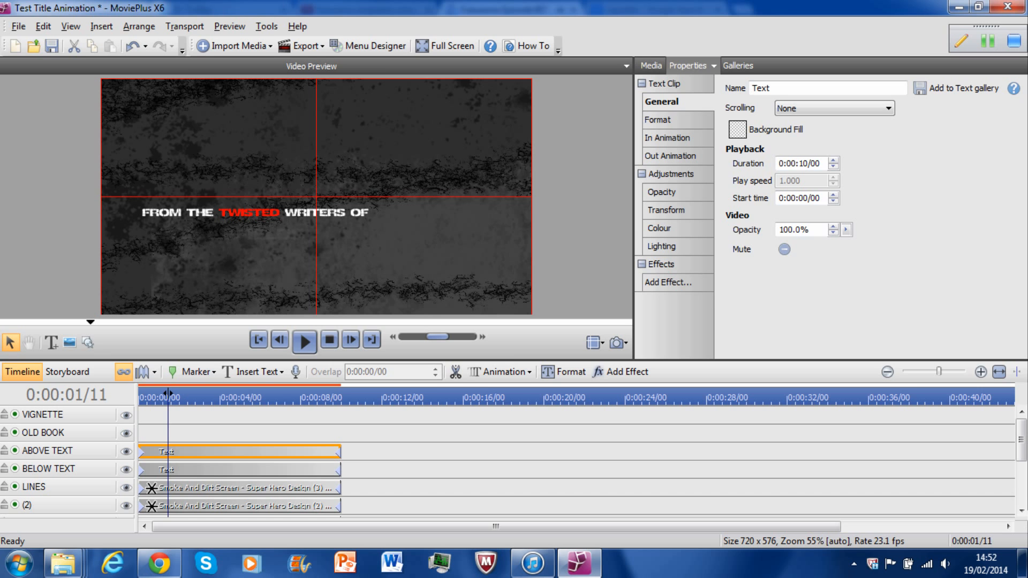
key(ctrl+s)
Step: Place Book Cover (2) at the start of the OLD BOOK track and extend the clip to 10 seconds
click(649, 66)
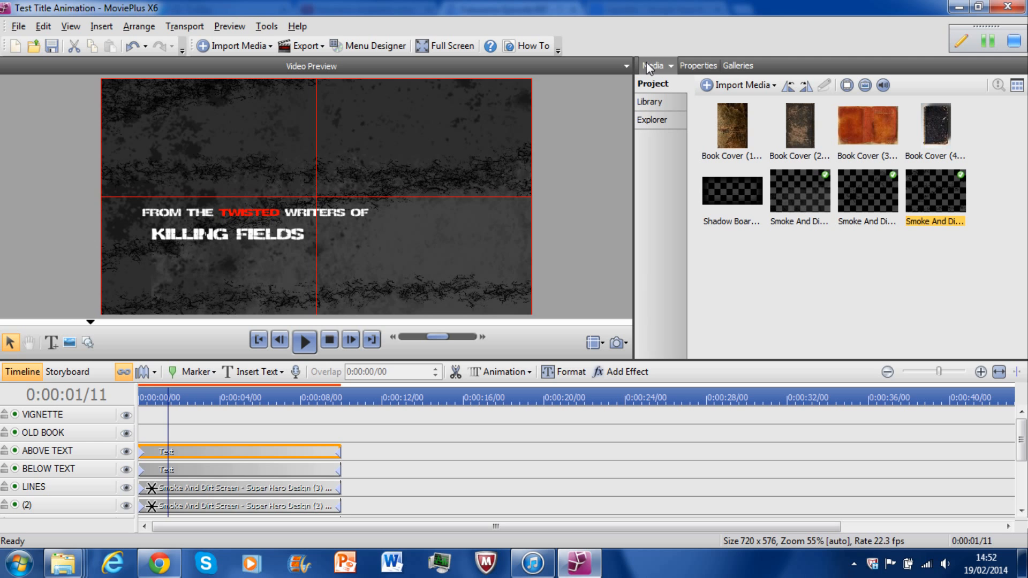
drag(798, 118, 141, 435)
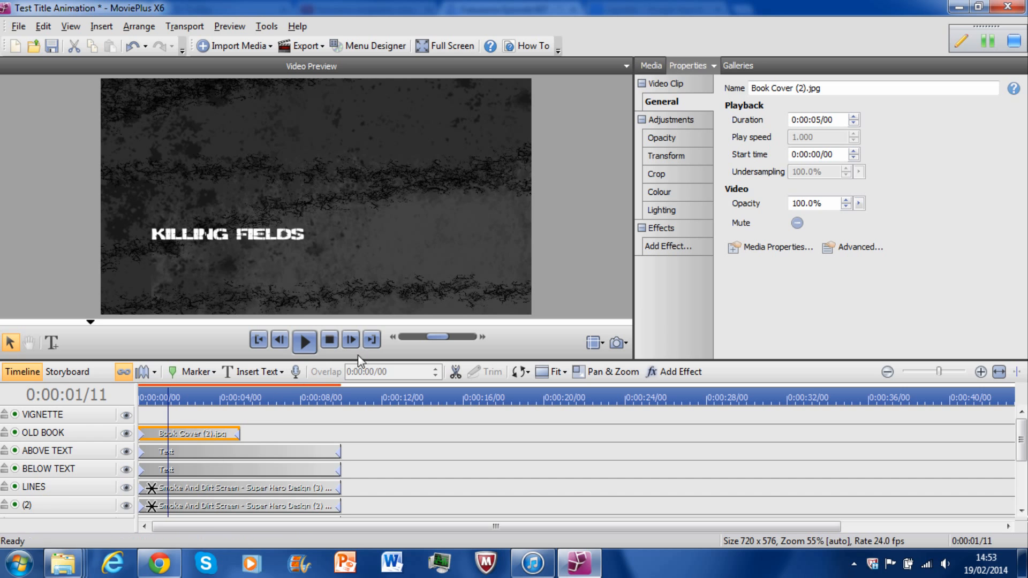
click(370, 343)
drag(240, 433, 343, 417)
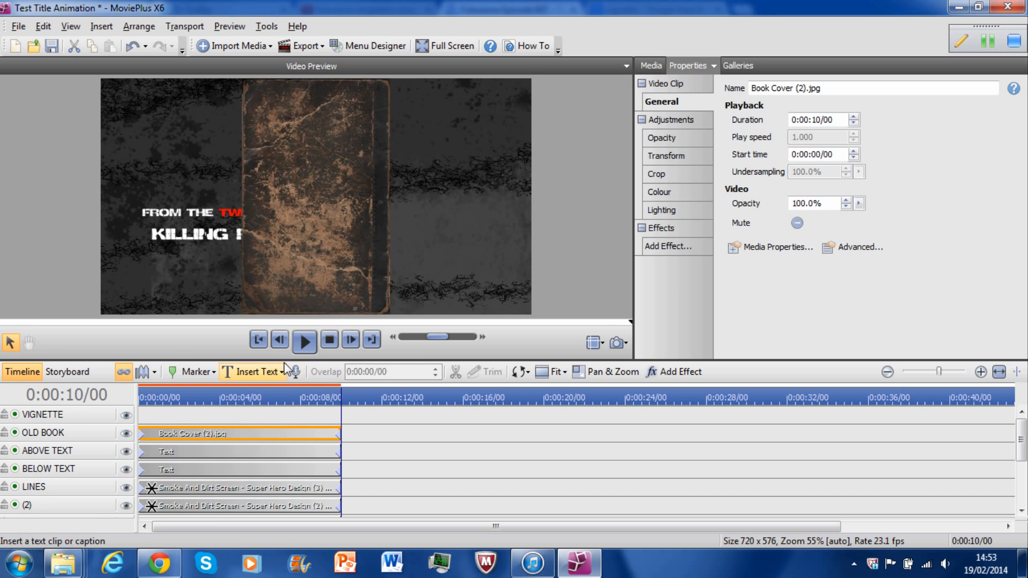
Step: Rotate the book cover clip -90 degrees and scale it to about 196.15% so it fills the frame
click(184, 397)
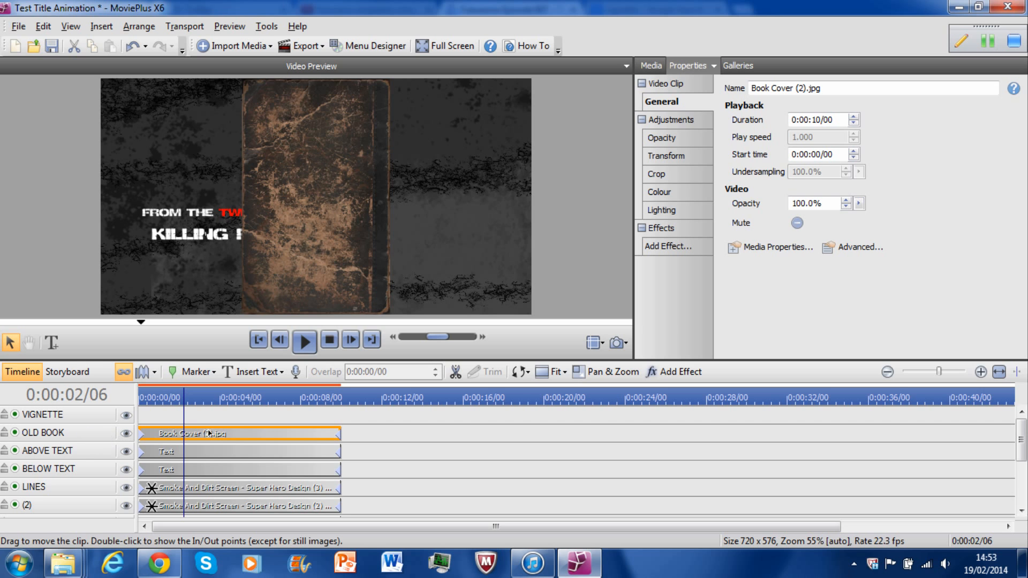
click(678, 163)
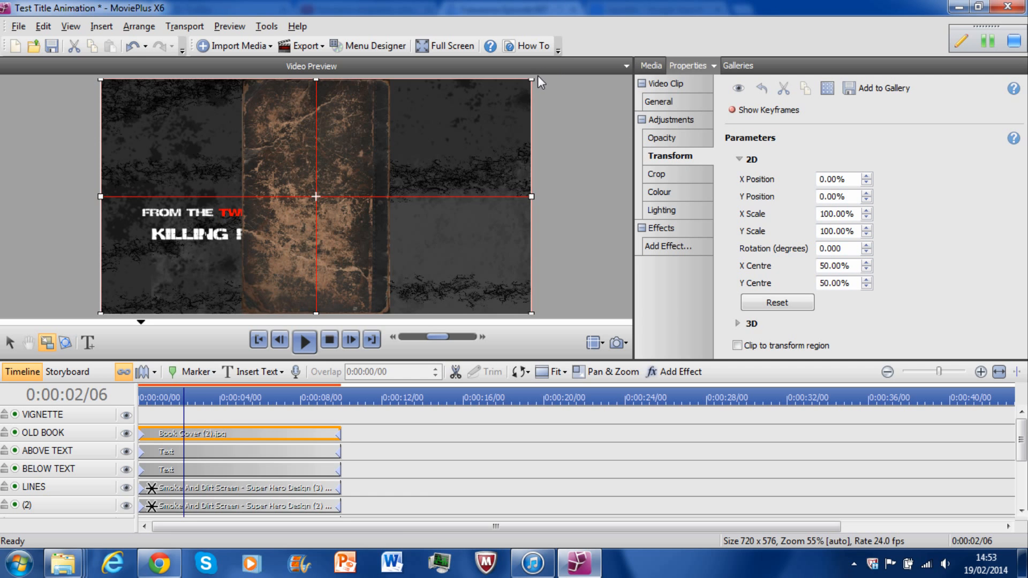
drag(537, 81, 342, 279)
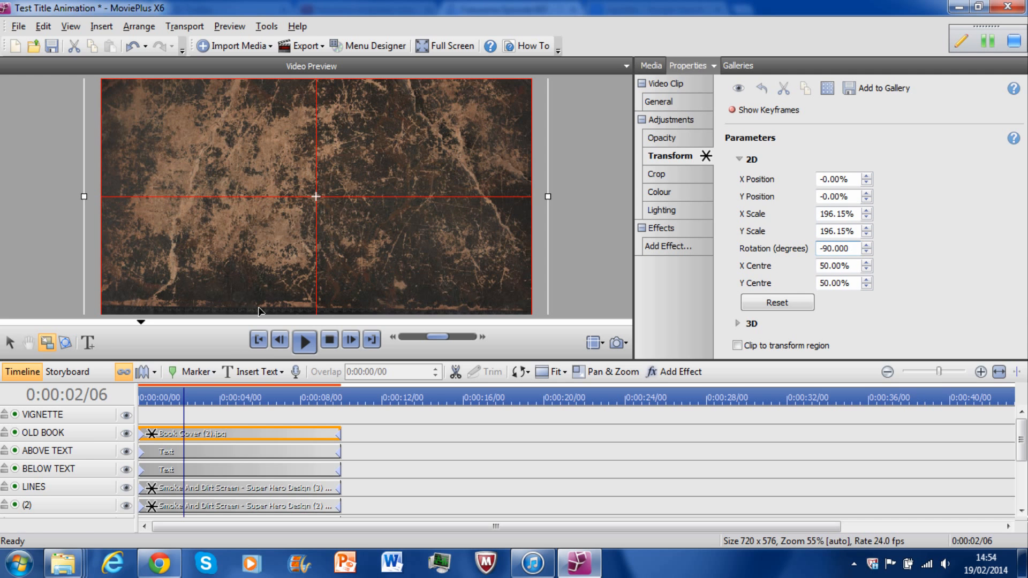
Step: Set the blend mode of the whole OLD BOOK track to Mask
click(73, 429)
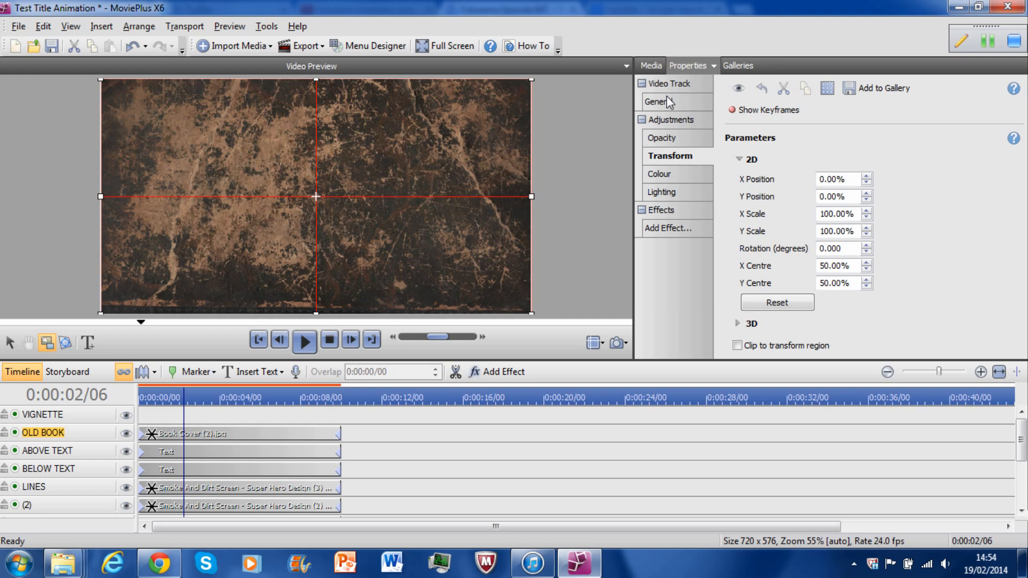
click(667, 100)
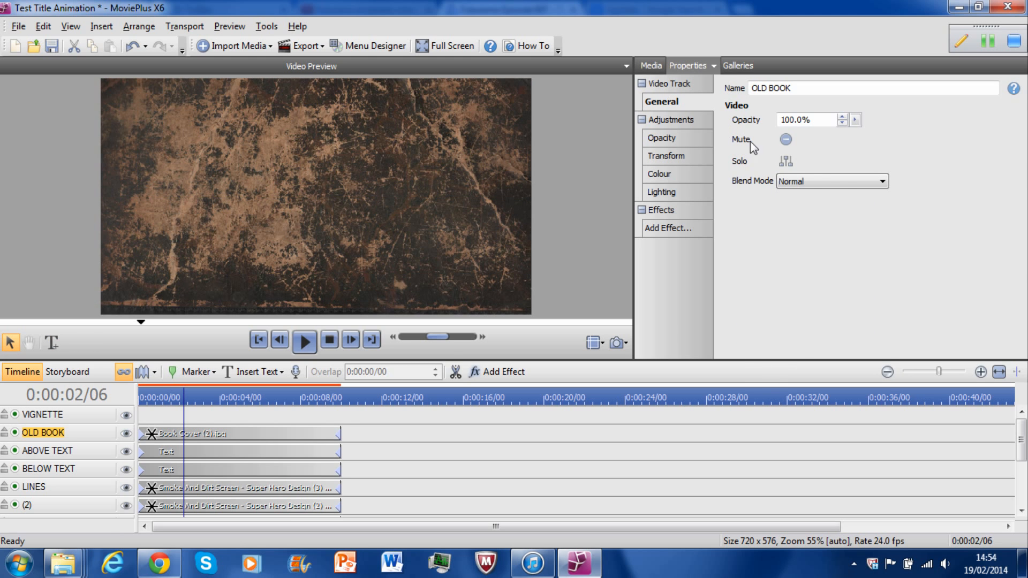
click(840, 180)
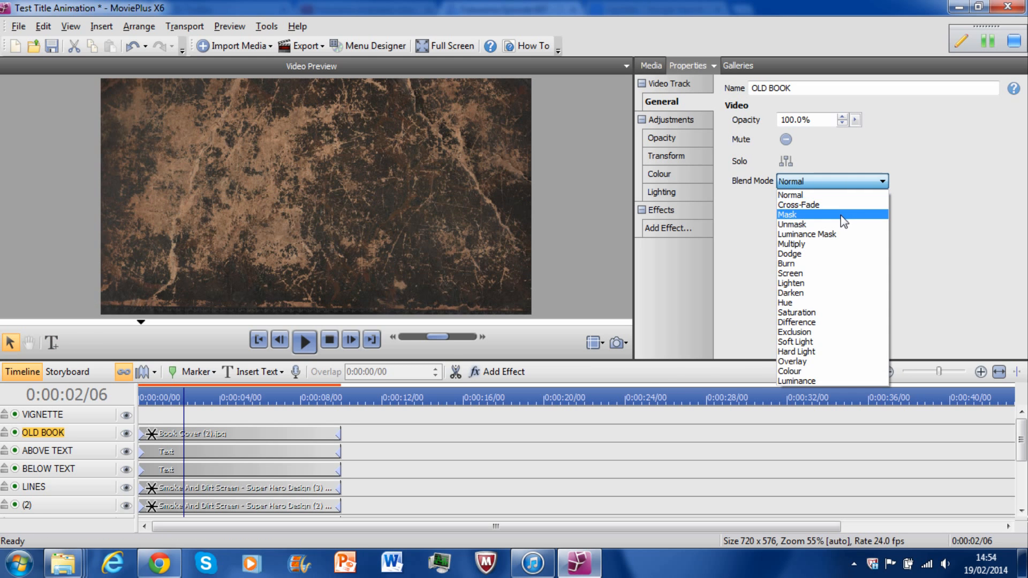
click(842, 215)
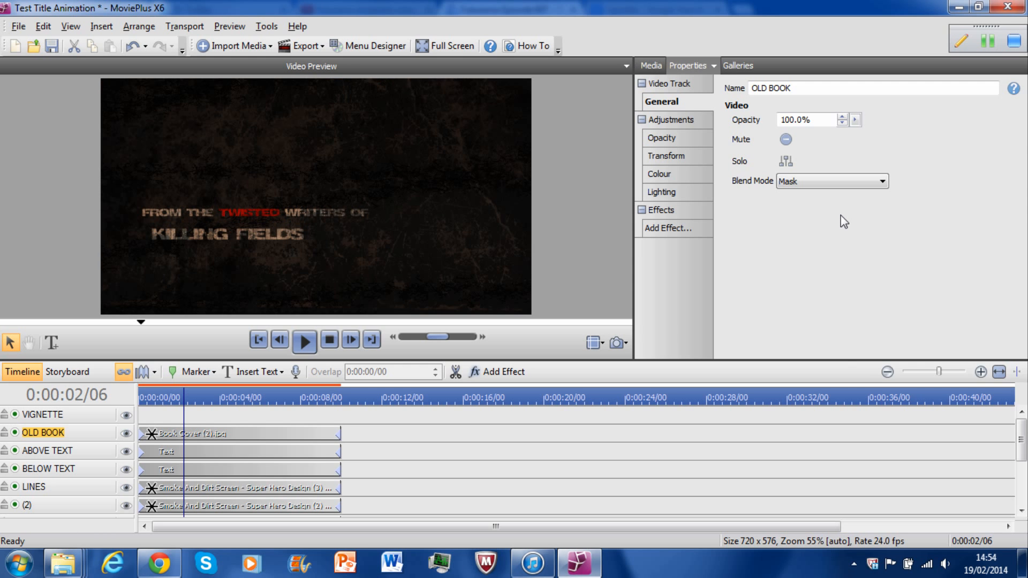
Step: Place Shadow Boarder.png at the start of the VIGNETTE track and extend the clip to 10 seconds
click(651, 66)
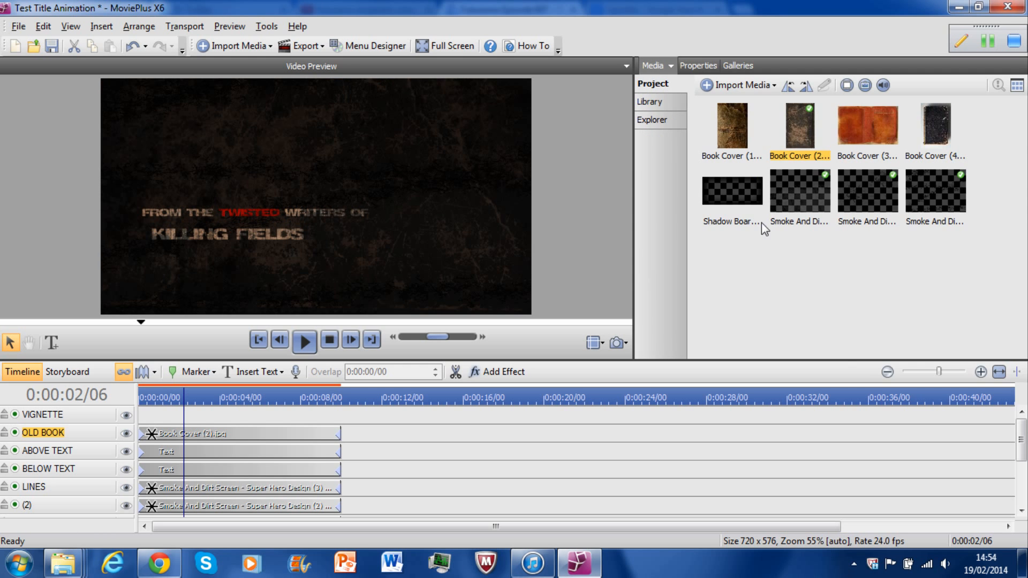
drag(739, 197, 136, 413)
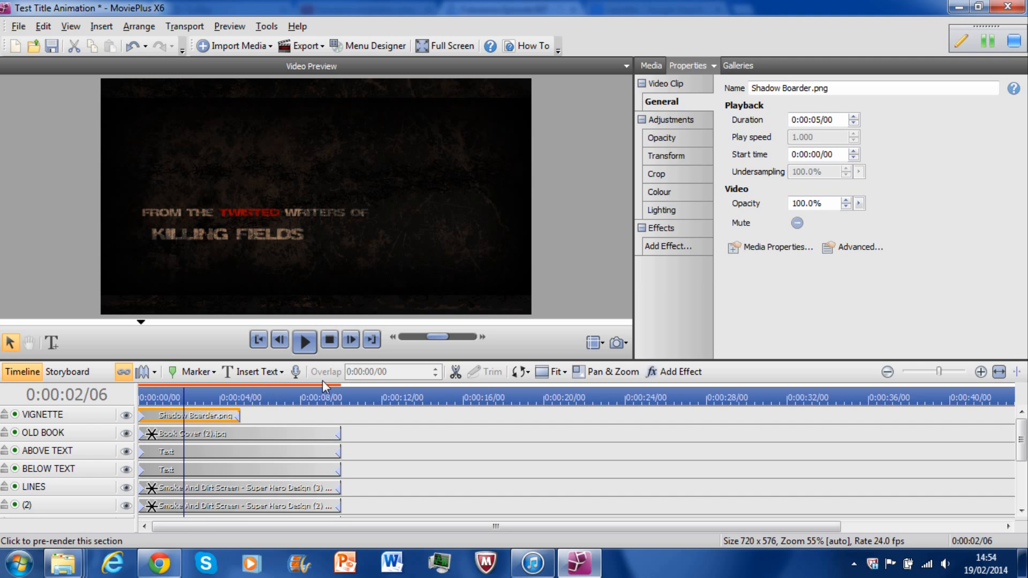
click(371, 339)
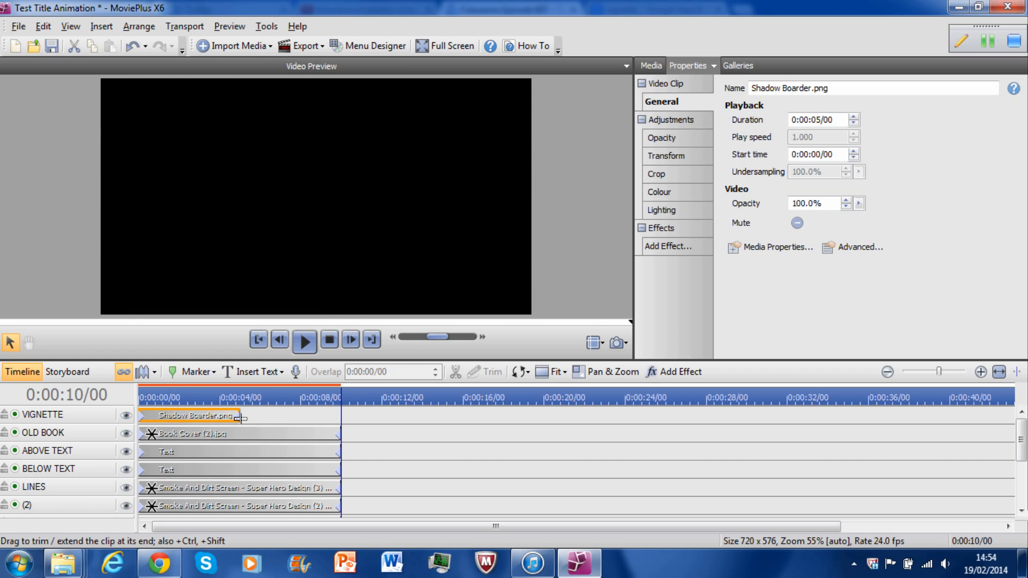
drag(247, 417, 341, 417)
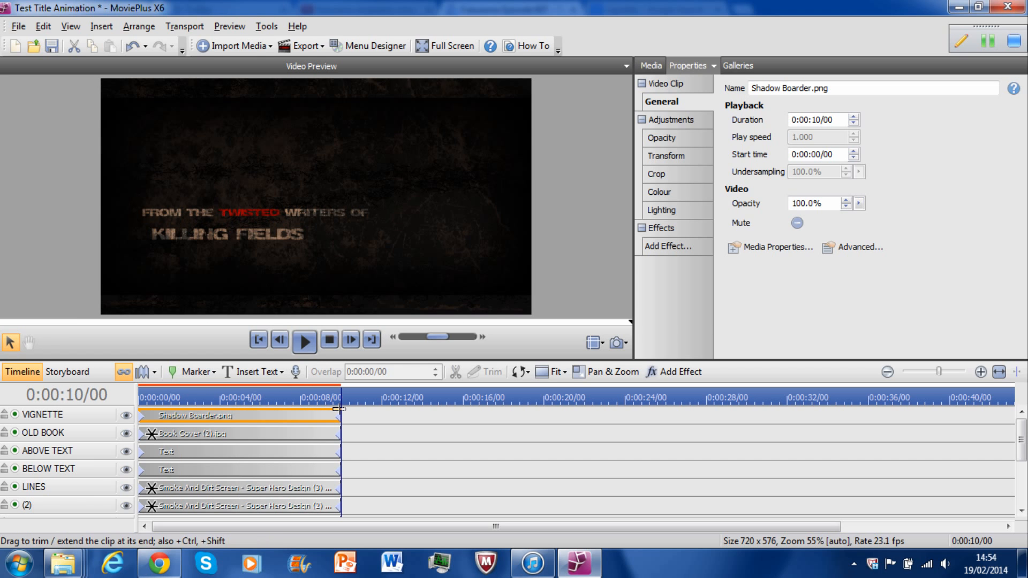
Step: Crop the Shadow Boarder.png clip to the project aspect, tightened to about 13.71% left, 90.18% right, 5.00% top and 96.43% bottom, and return to the timeline start
click(201, 399)
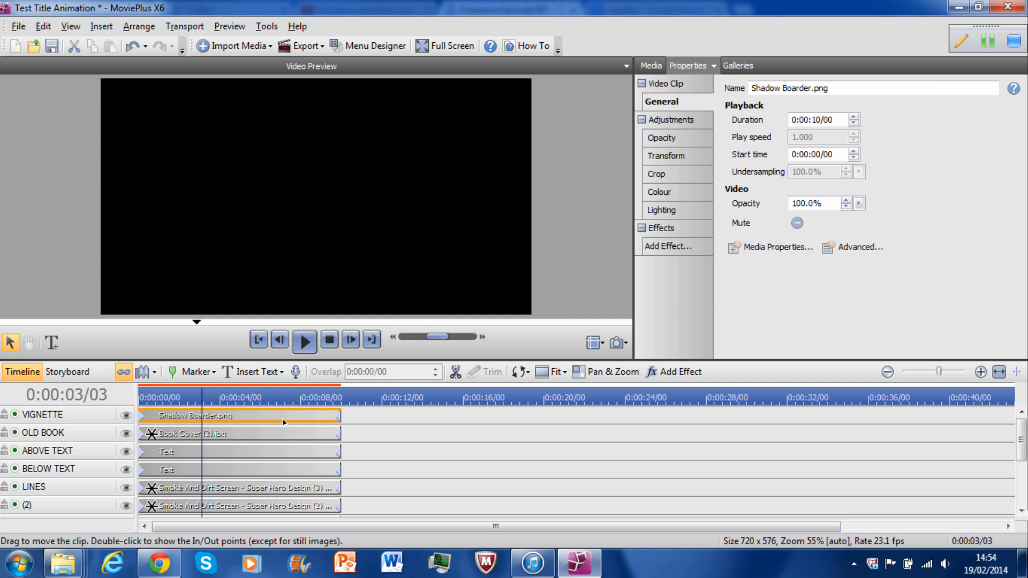
click(673, 177)
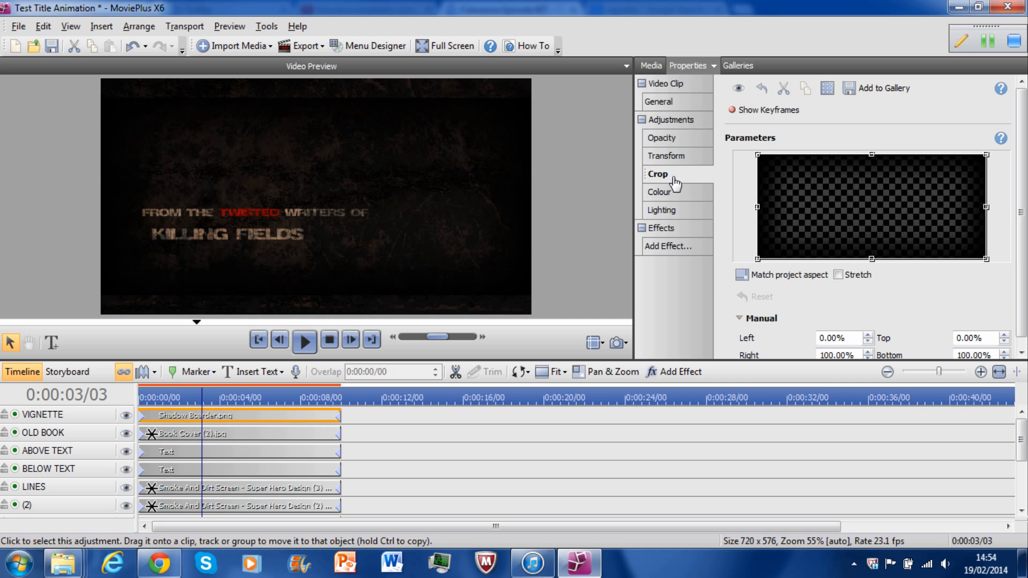
scroll(871, 204, down, 1)
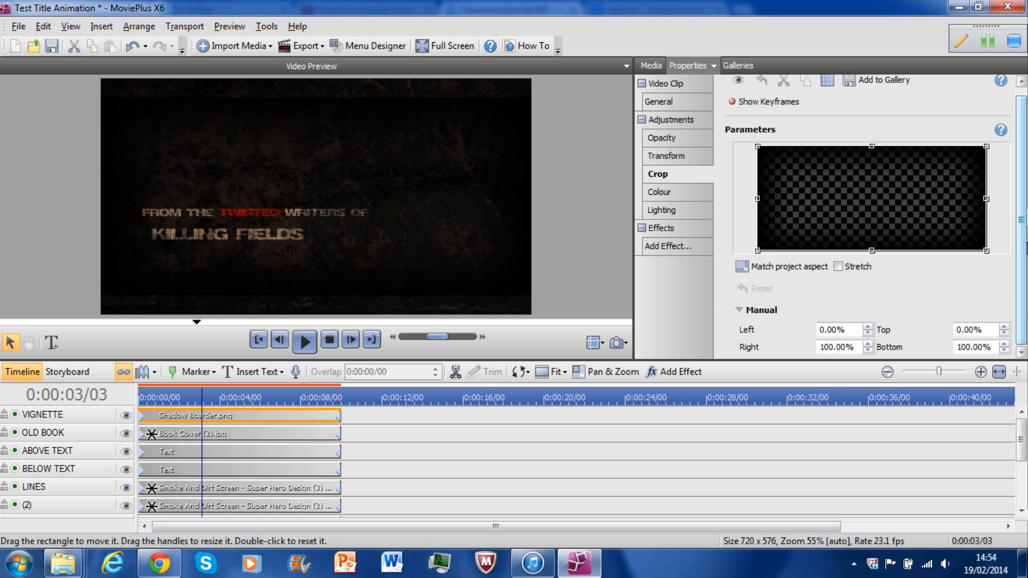
click(764, 268)
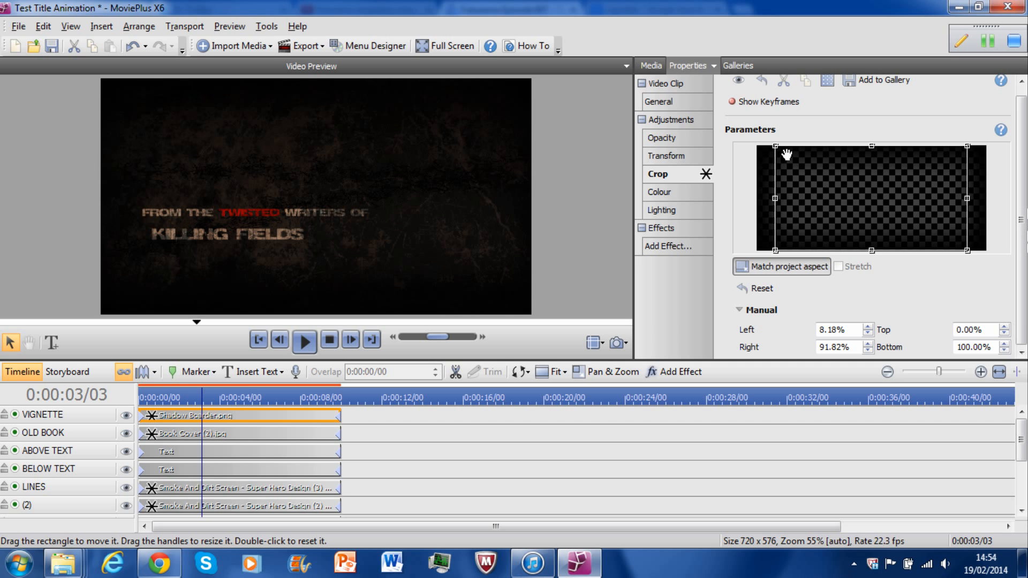
drag(771, 143, 792, 155)
drag(829, 190, 824, 185)
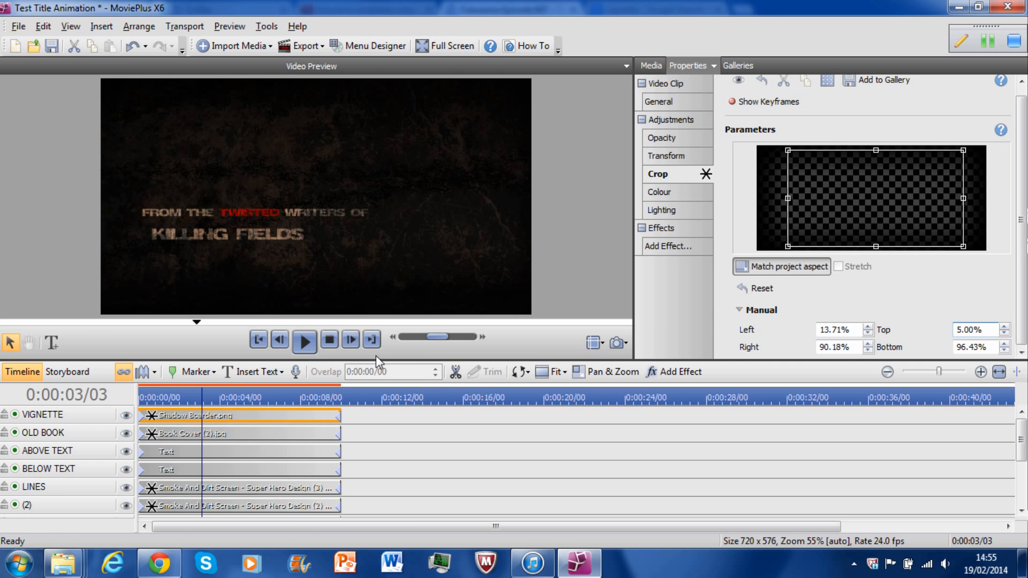
click(259, 340)
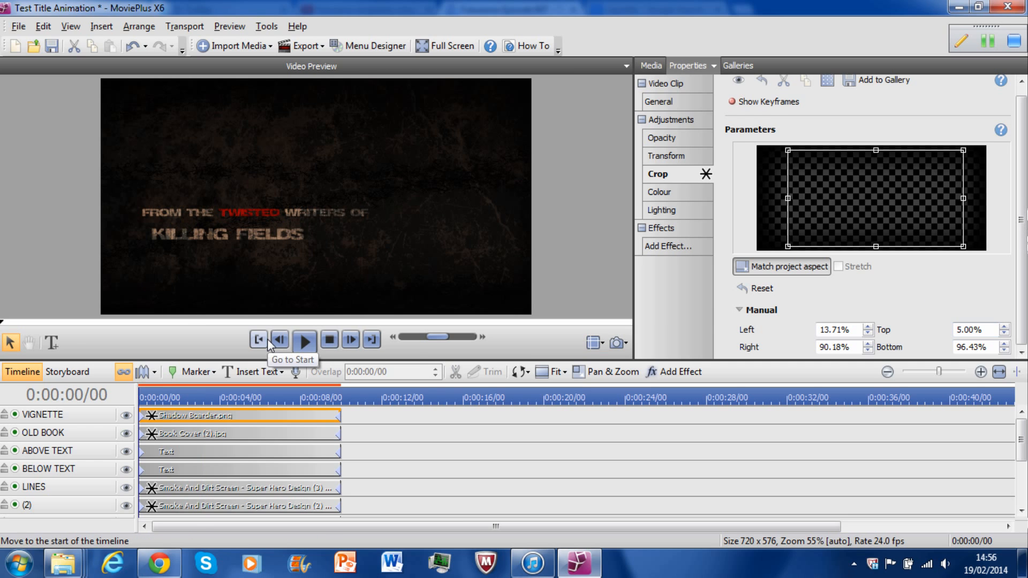